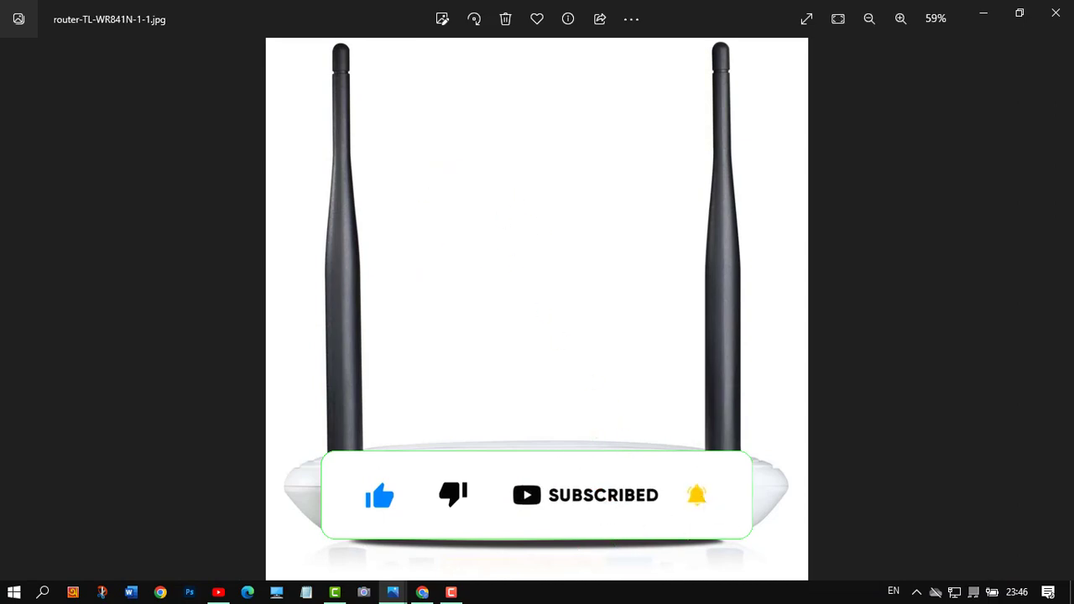
# Zoom in and out on the router photo, then minimize it to reveal the desktop
pyautogui.scroll(3, 537, 542)
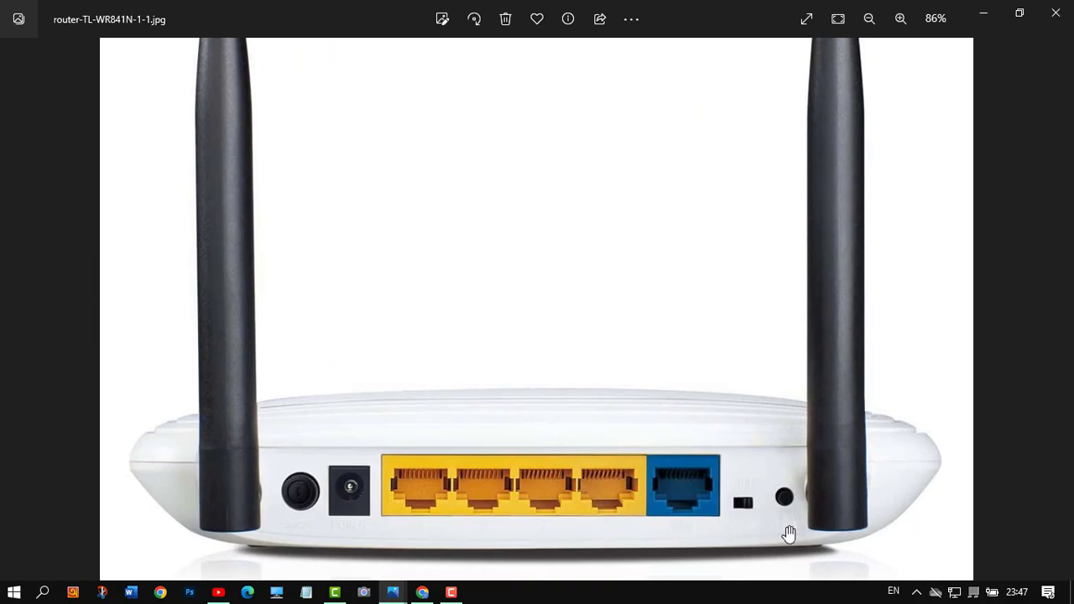
pyautogui.scroll(2, 817, 532)
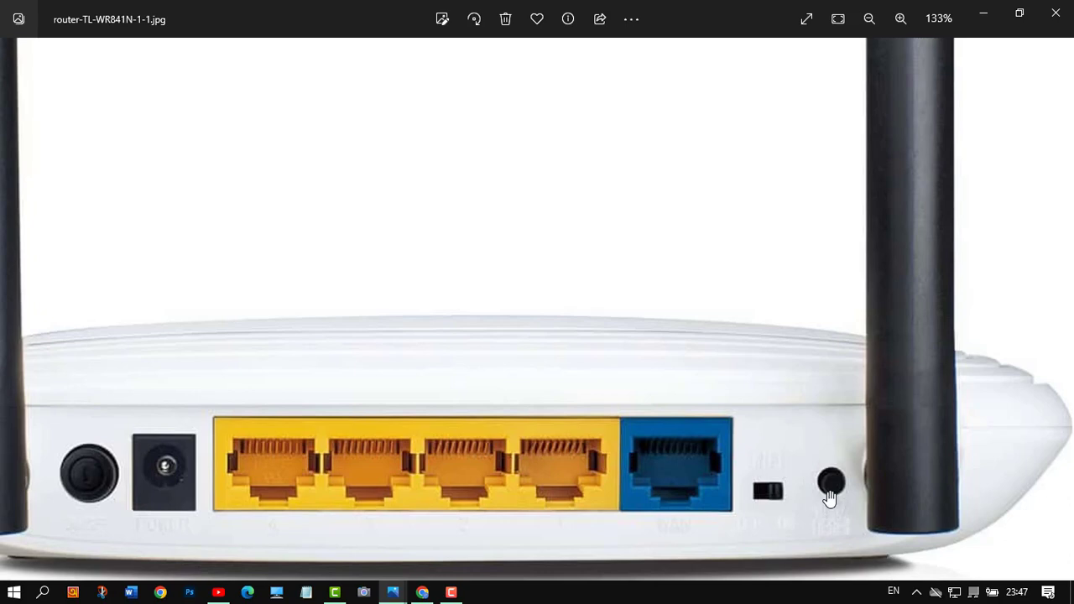
pyautogui.scroll(-1, 829, 494)
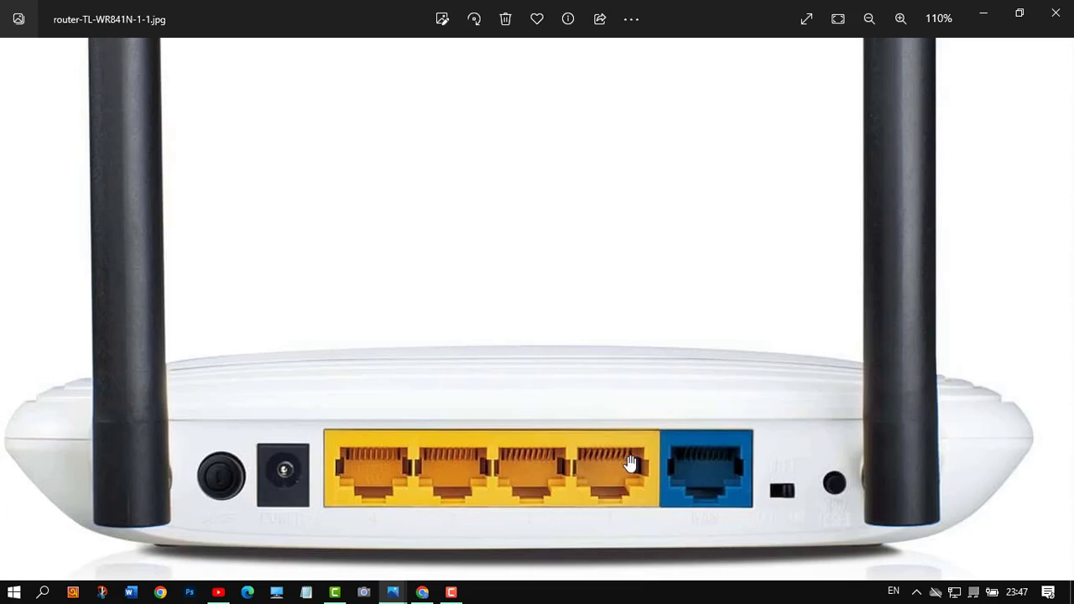
pyautogui.scroll(-3, 837, 505)
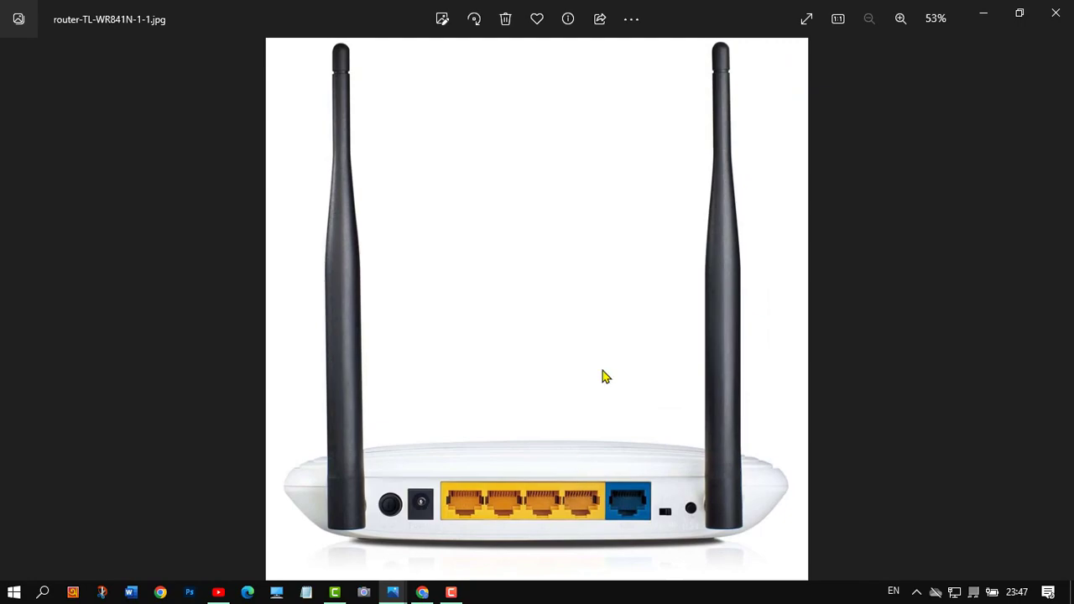
pyautogui.click(985, 21)
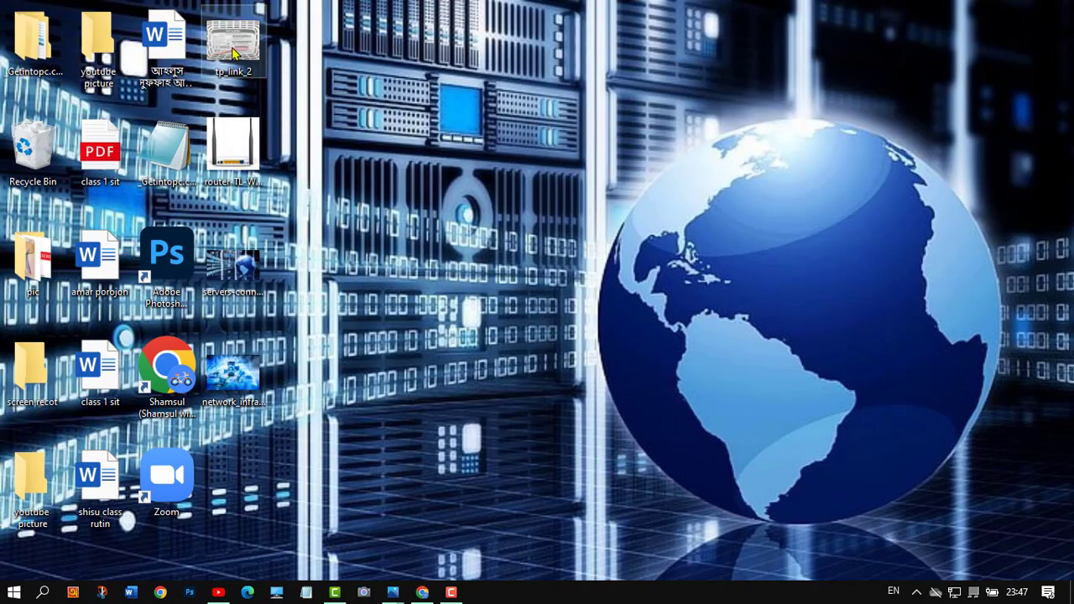
# Open tp_link_2, zoom into its default-login label, then minimize it
pyautogui.doubleClick(234, 53)
pyautogui.scroll(3, 611, 356)
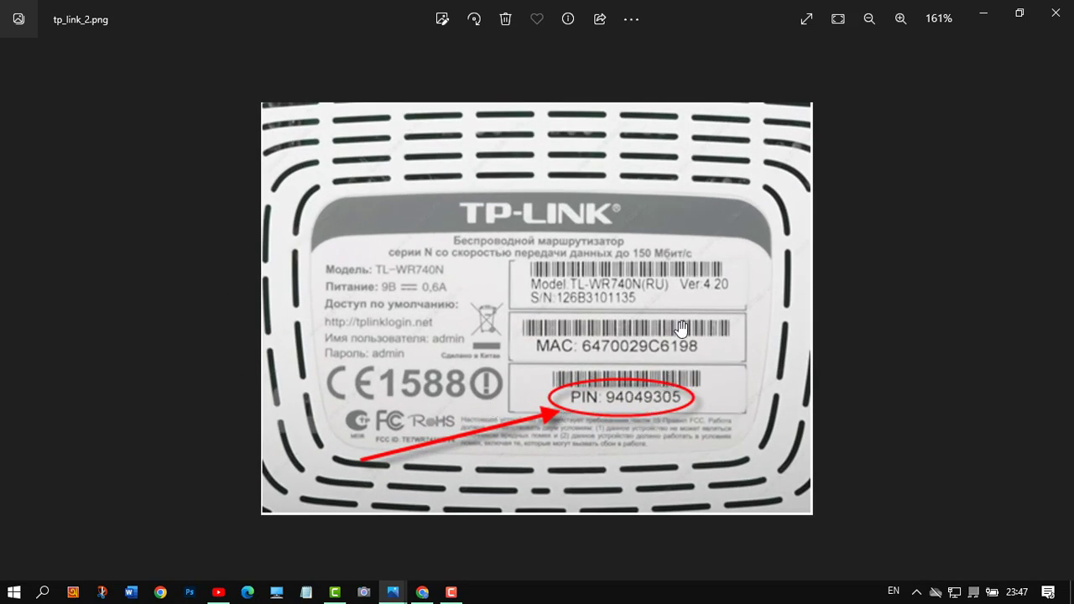
pyautogui.click(985, 20)
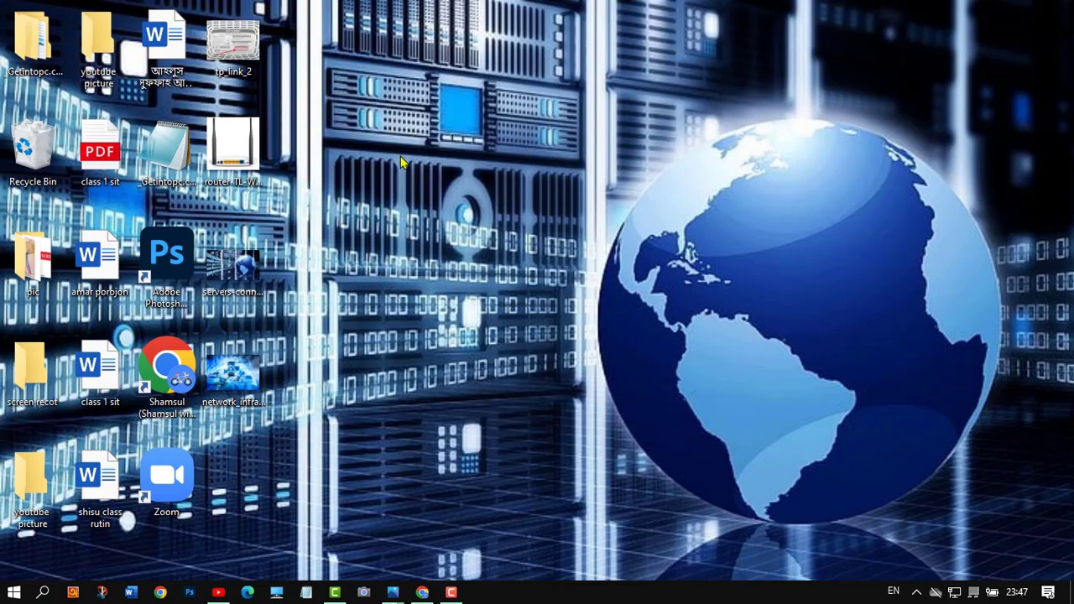
# Return to Chrome and log into the router with the saved admin username and password
pyautogui.click(423, 591)
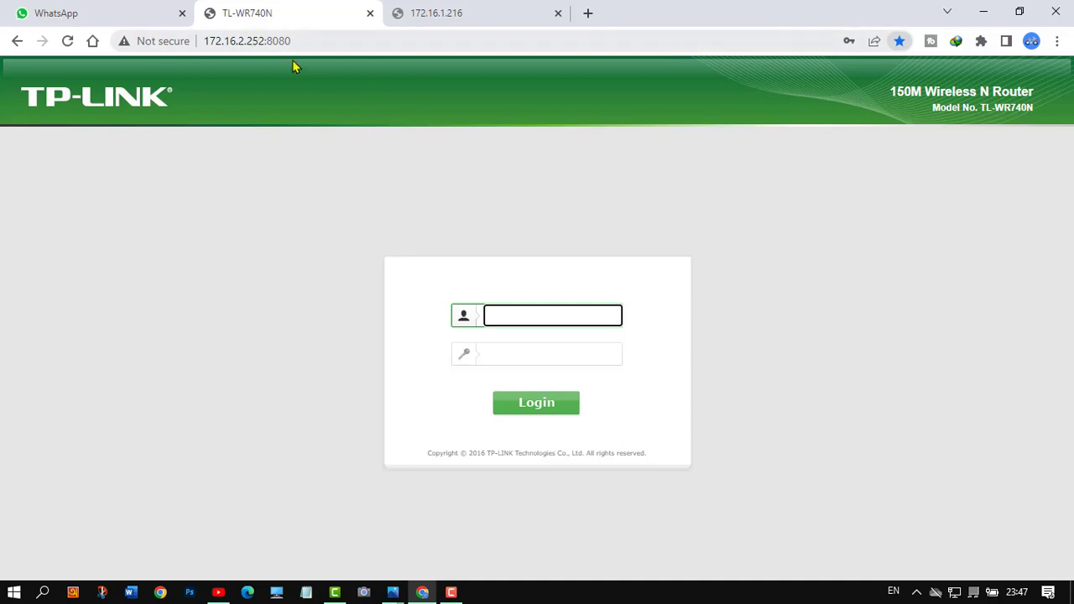
pyautogui.click(501, 319)
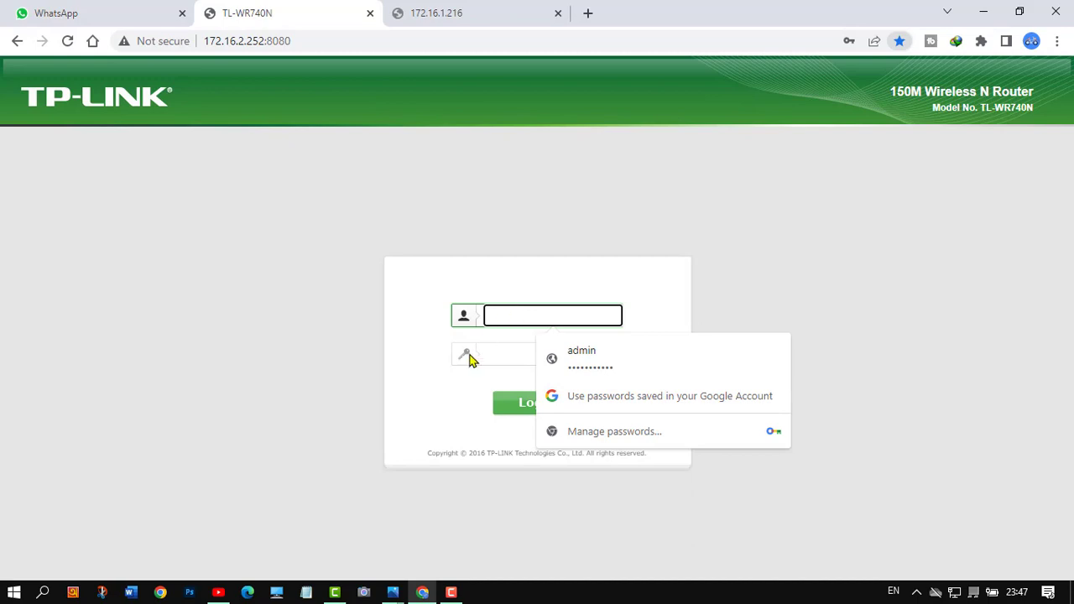
pyautogui.click(607, 375)
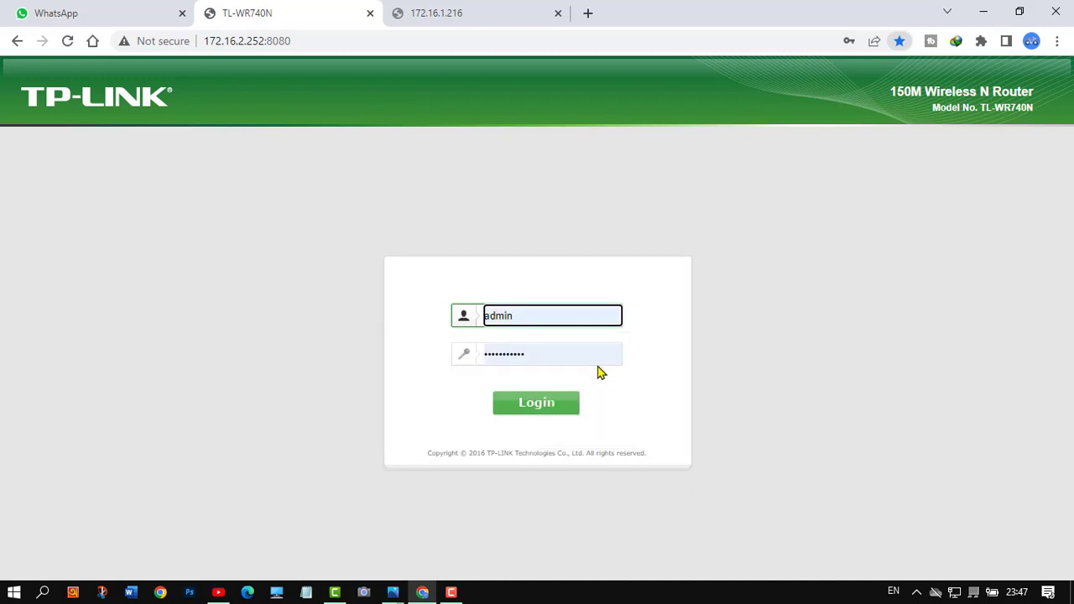
pyautogui.click(530, 404)
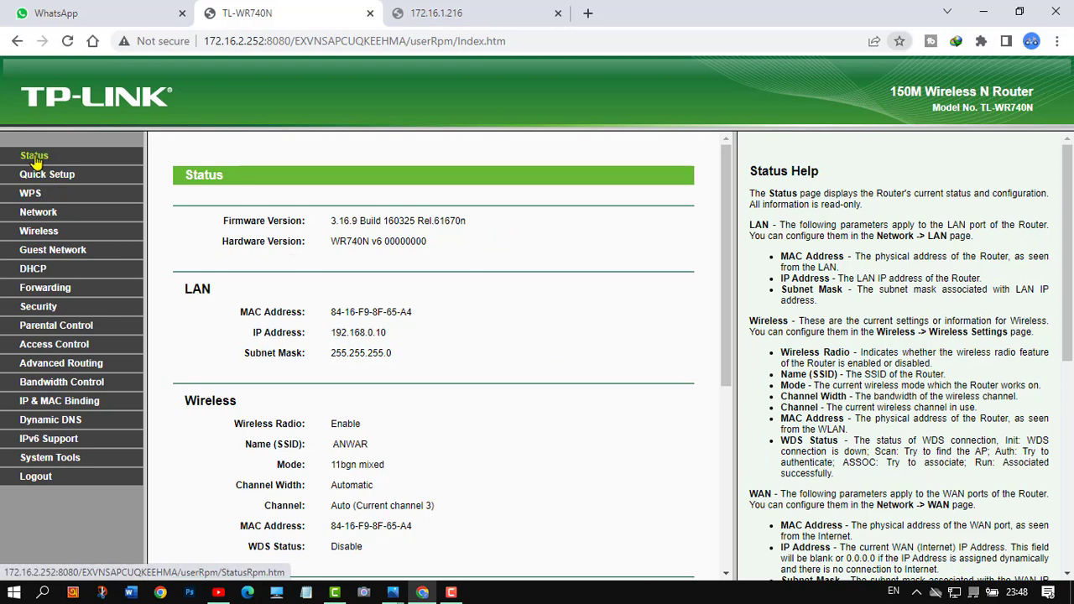
# Scroll the Status page, then go to Network to view the PPPoE WAN settings
pyautogui.scroll(-1, 499, 260)
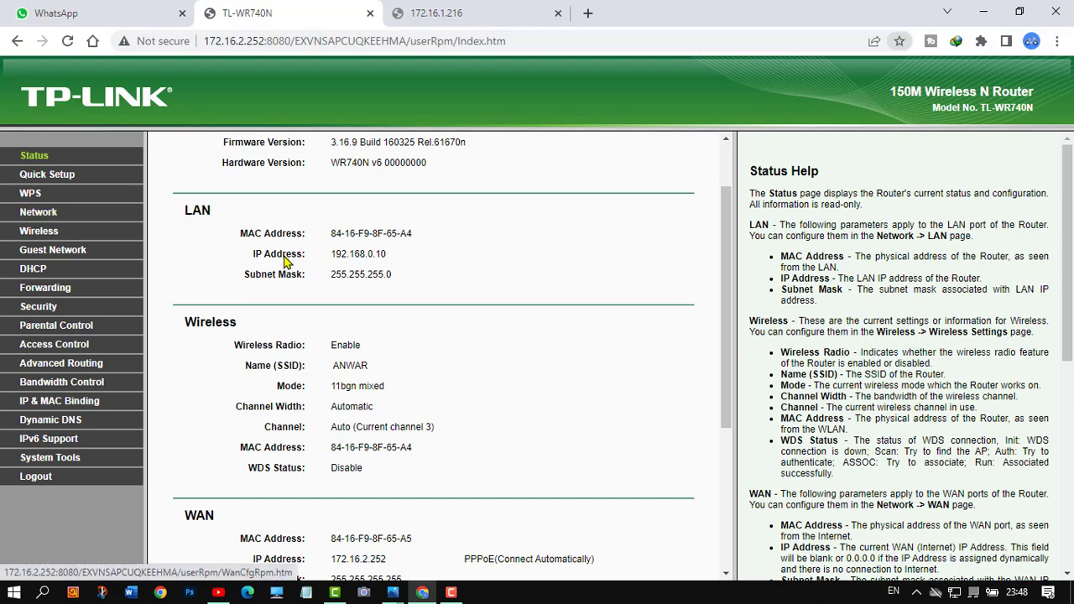
pyautogui.scroll(1, 252, 277)
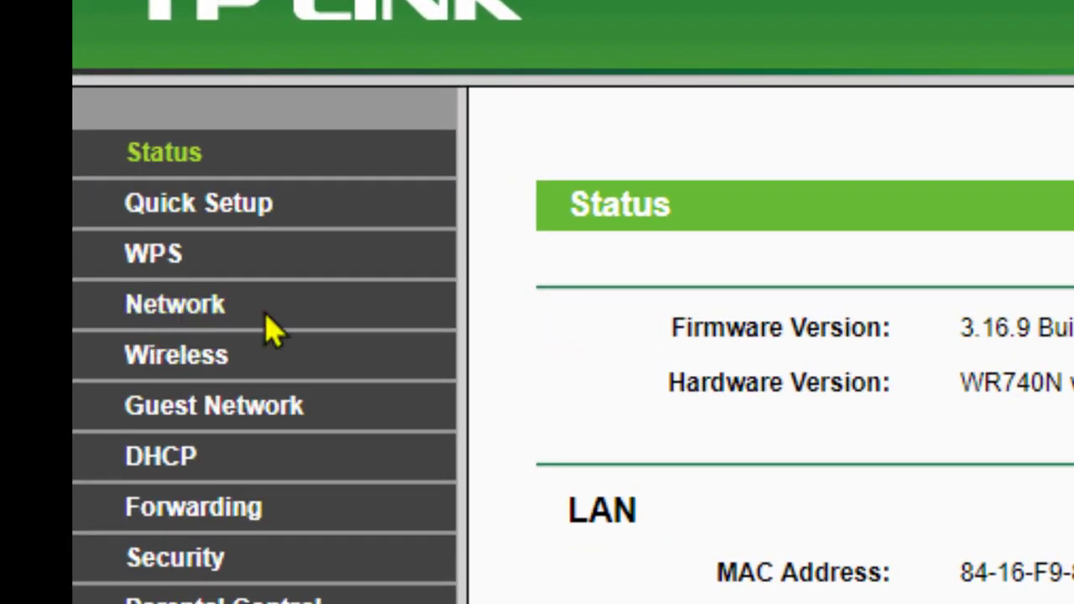
pyautogui.click(187, 319)
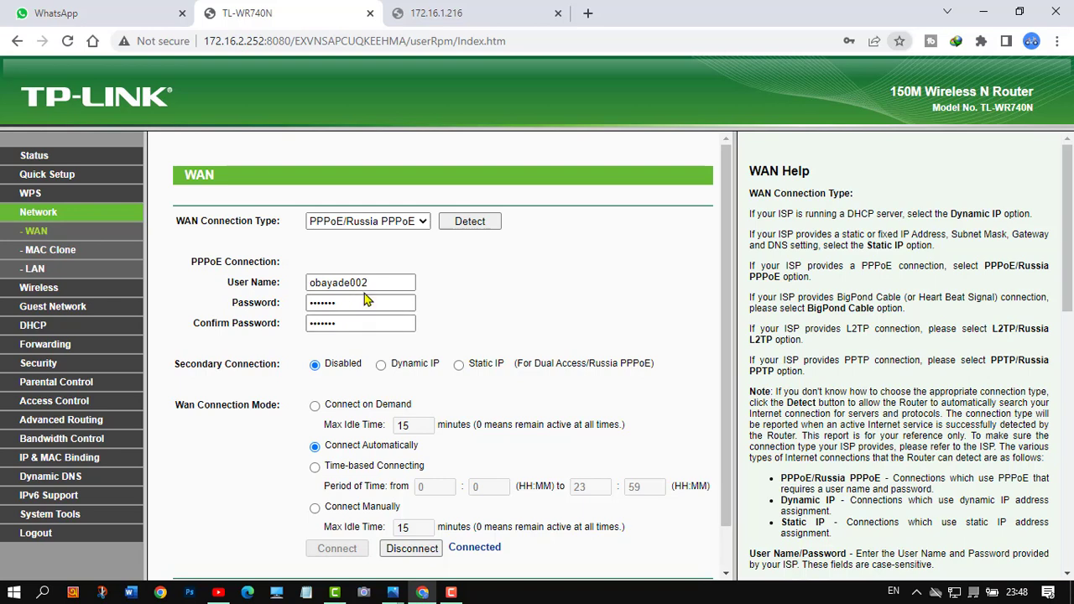
# Select the PPPoE user name, focus the password field, and launch Chrome Developer tools
pyautogui.moveTo(369, 283); pyautogui.dragTo(378, 303)
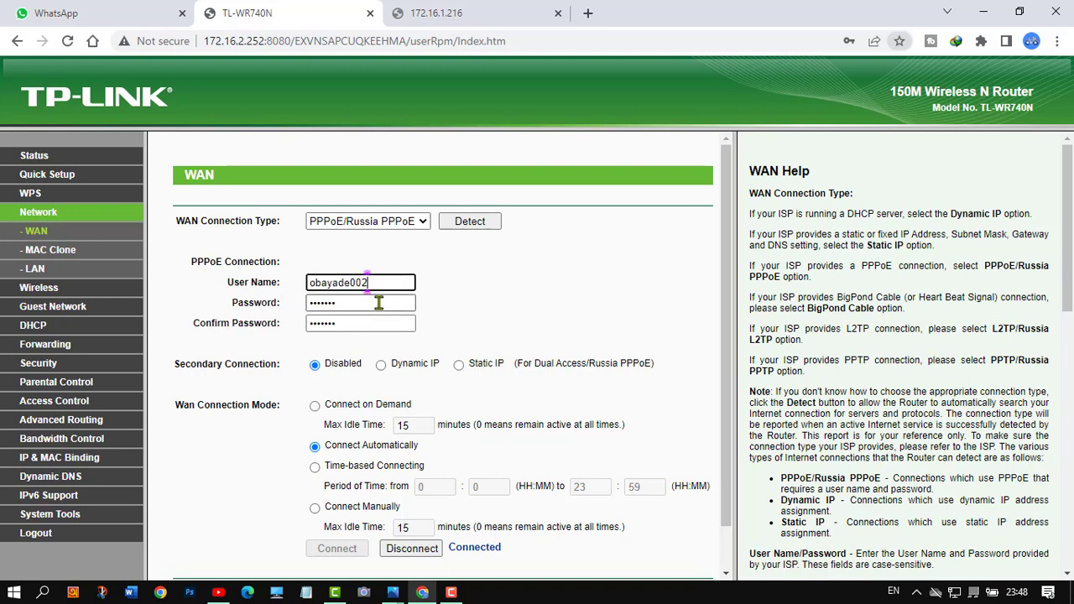
pyautogui.click(361, 306)
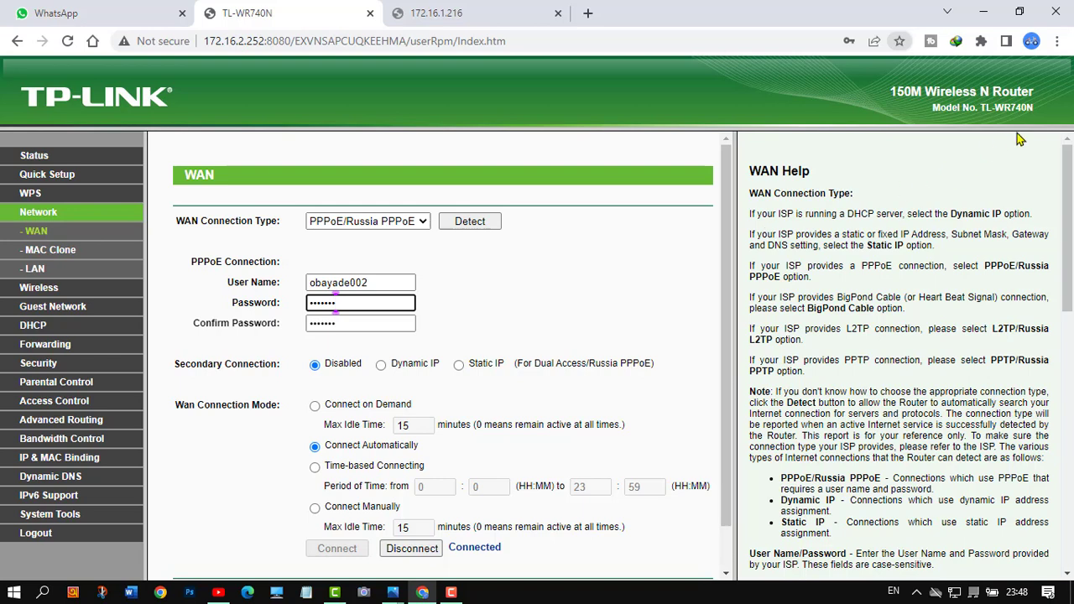
pyautogui.click(1057, 44)
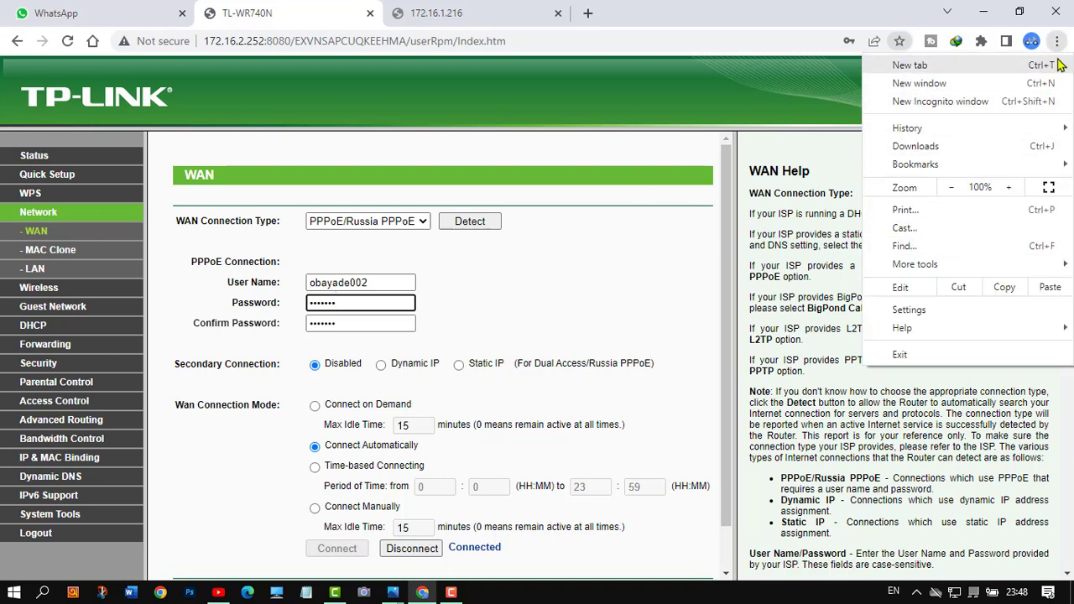
pyautogui.moveTo(929, 267)
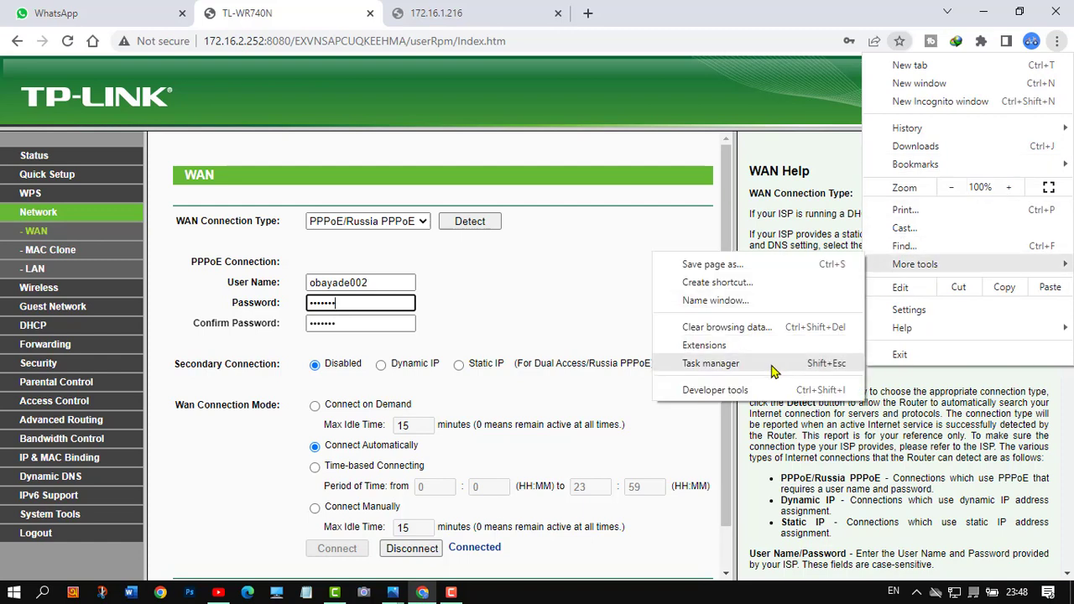
pyautogui.click(740, 391)
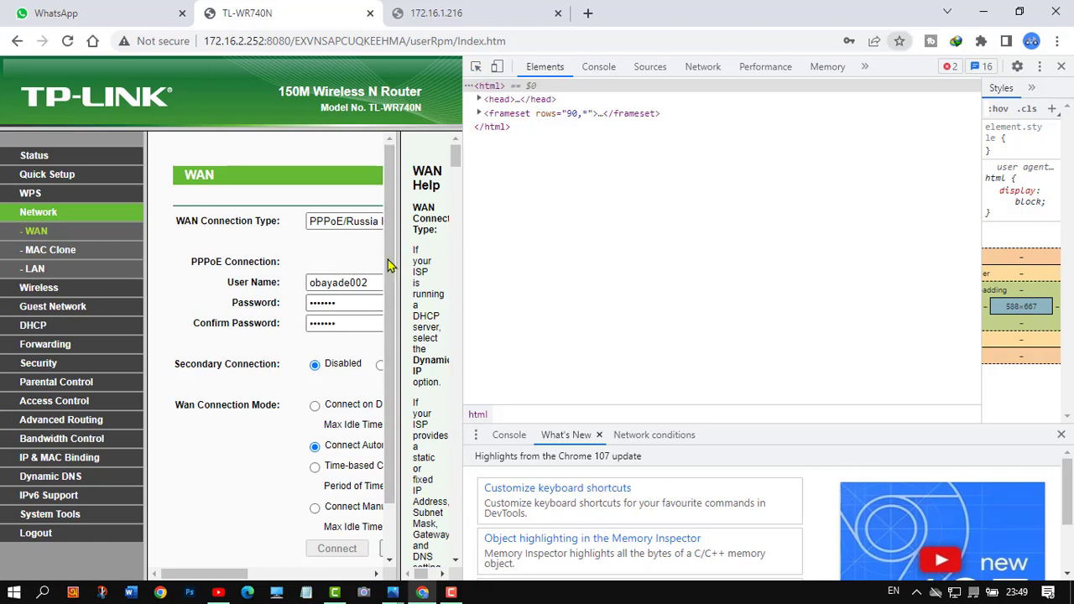
# Inspect the PPPoE password field's markup and widen the DevTools panel
pyautogui.click(477, 68)
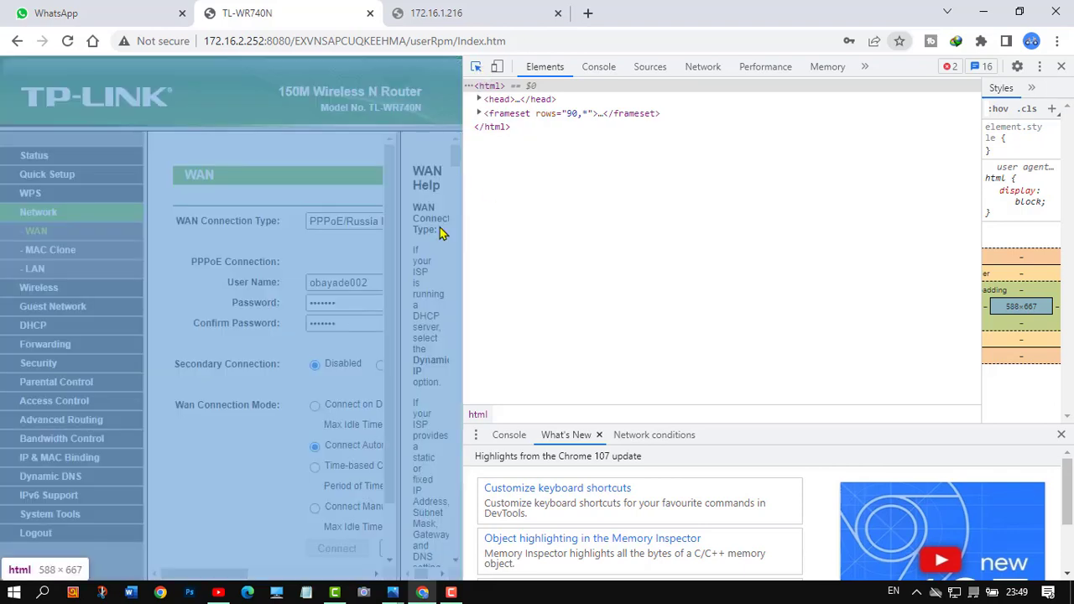
pyautogui.click(336, 303)
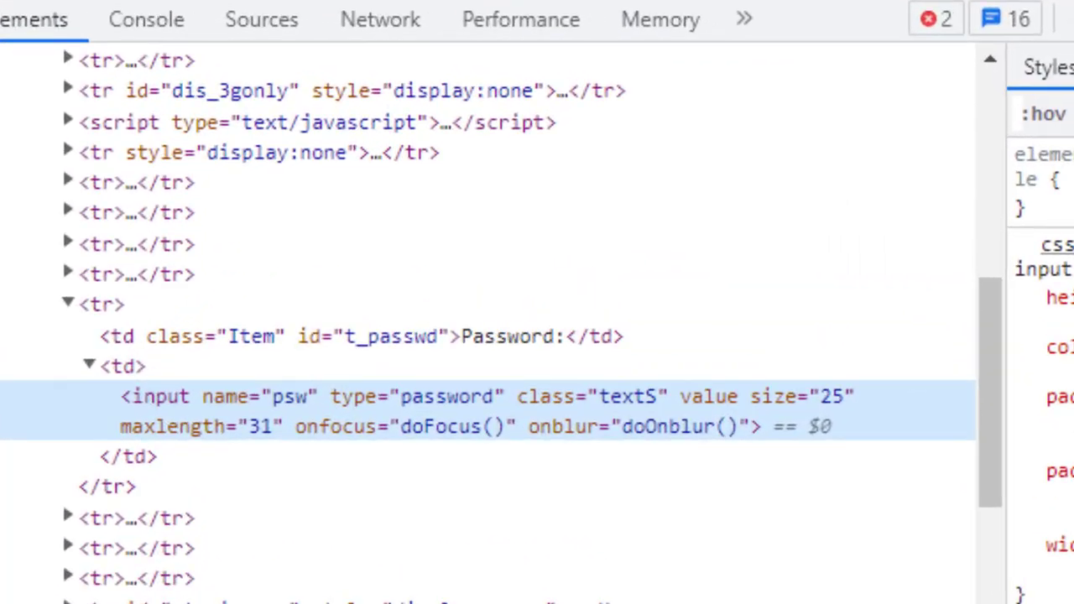
pyautogui.moveTo(3, 445); pyautogui.dragTo(0, 445)
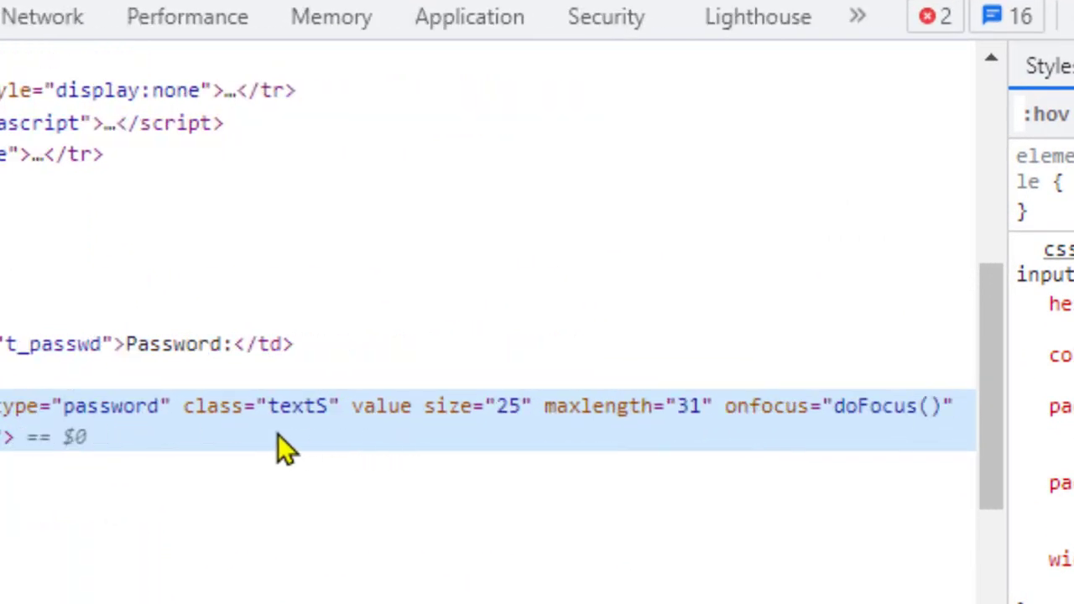
# Change the psw input's type attribute from password to text
pyautogui.doubleClick(120, 413)
pyautogui.click(120, 412)
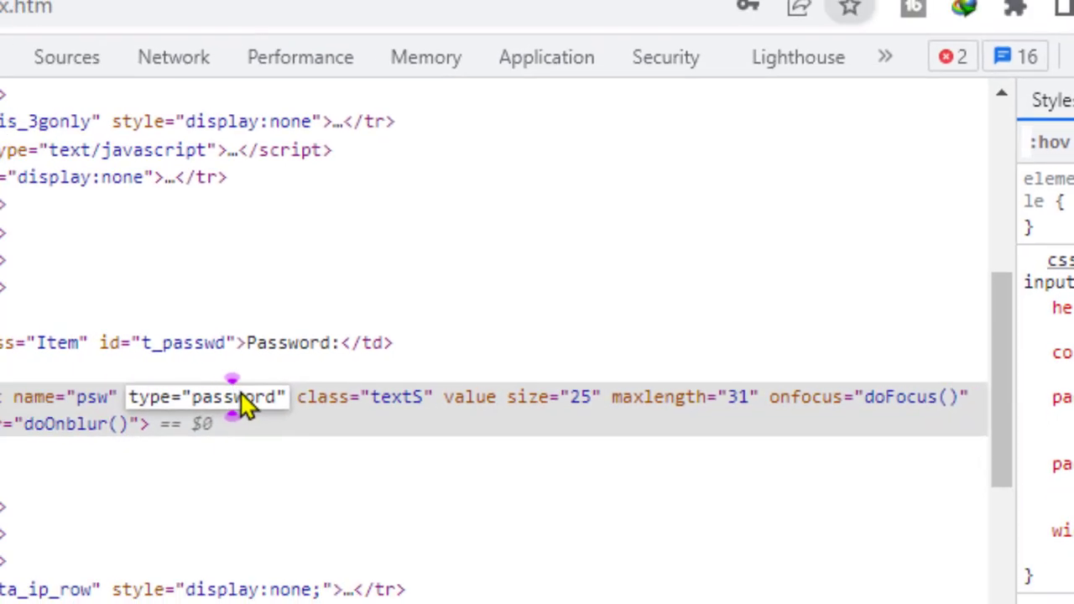
pyautogui.press('BackSpace')
pyautogui.press('BackSpace')
pyautogui.press('BackSpace')
pyautogui.press('BackSpace')
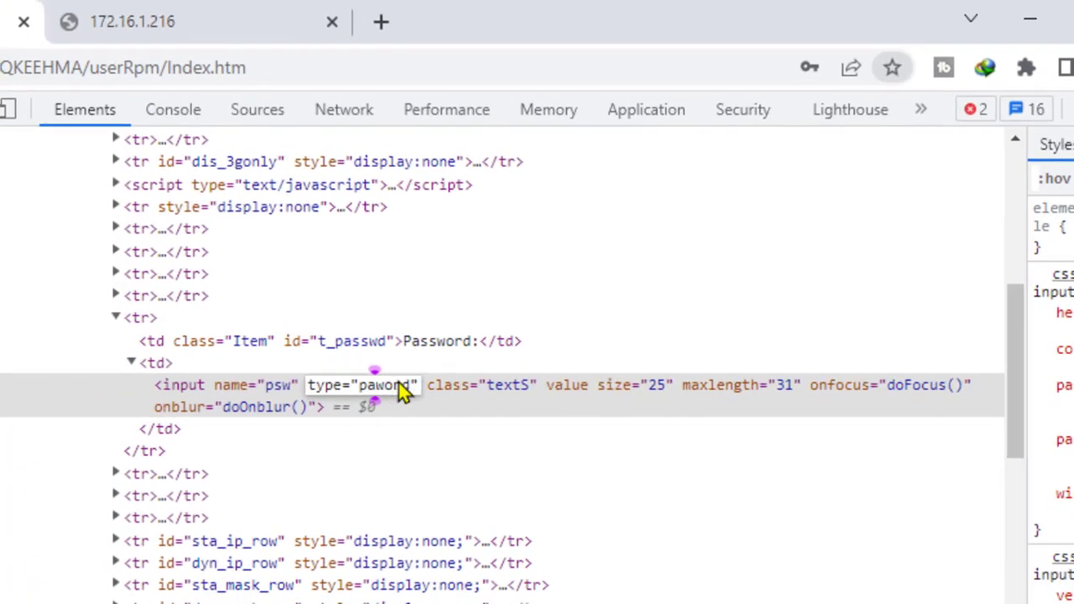
pyautogui.press('Delete')
pyautogui.press('Delete')
pyautogui.press('Delete')
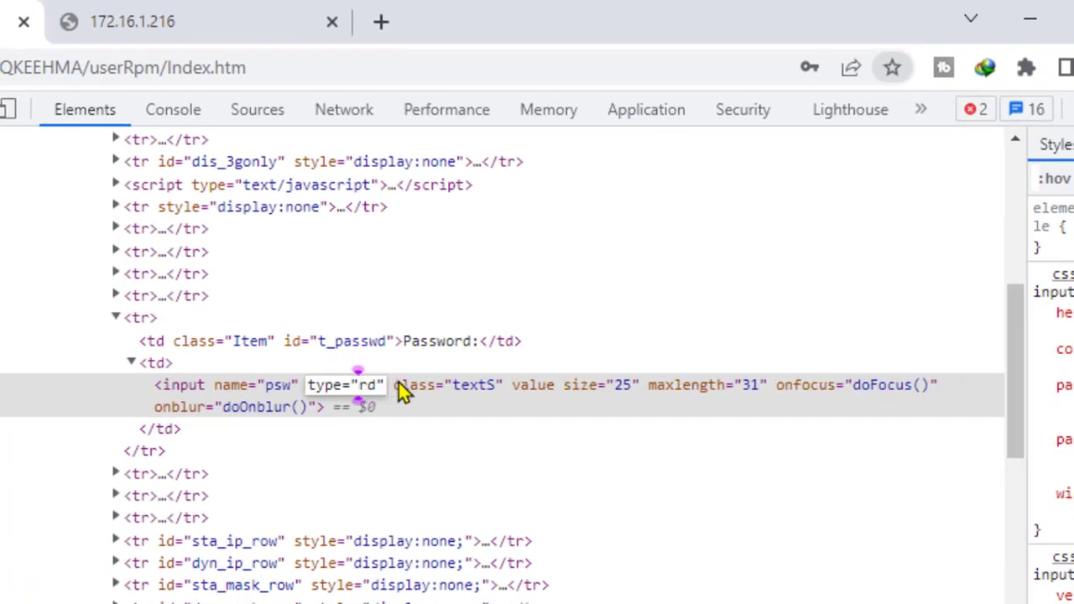
pyautogui.press('Delete')
pyautogui.write('text')
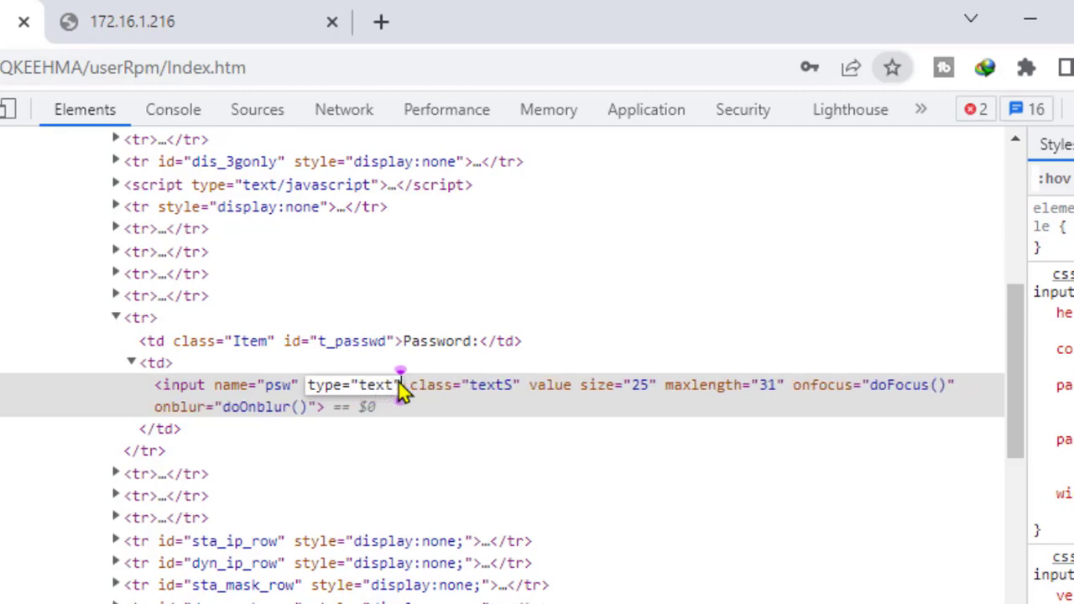
pyautogui.press('Return')
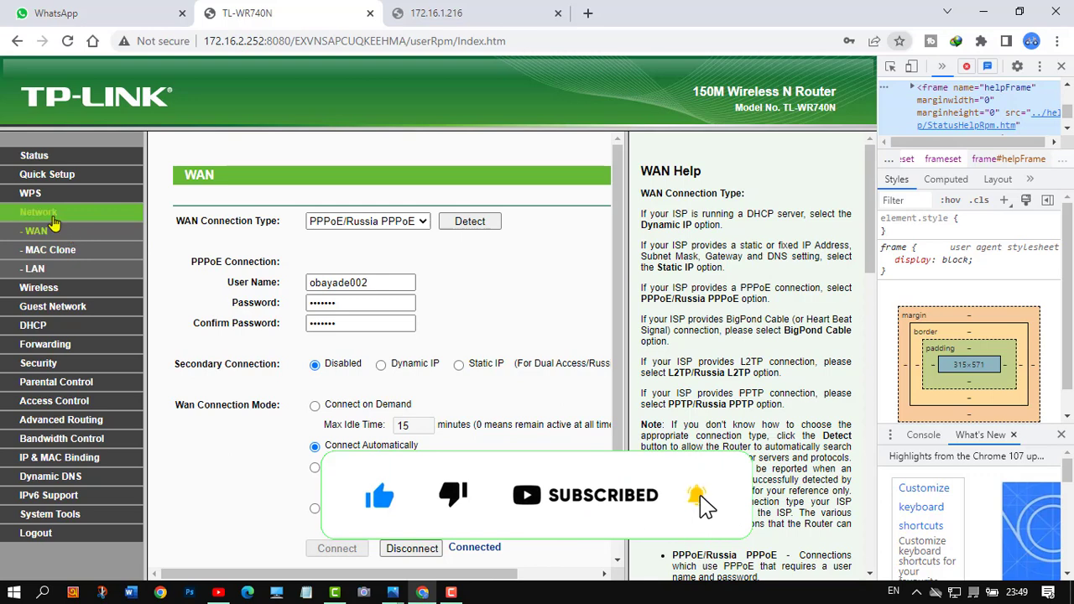
# Reload the WAN page, keep PPPoE/Russia PPPoE, review the login fields, and save
pyautogui.click(50, 228)
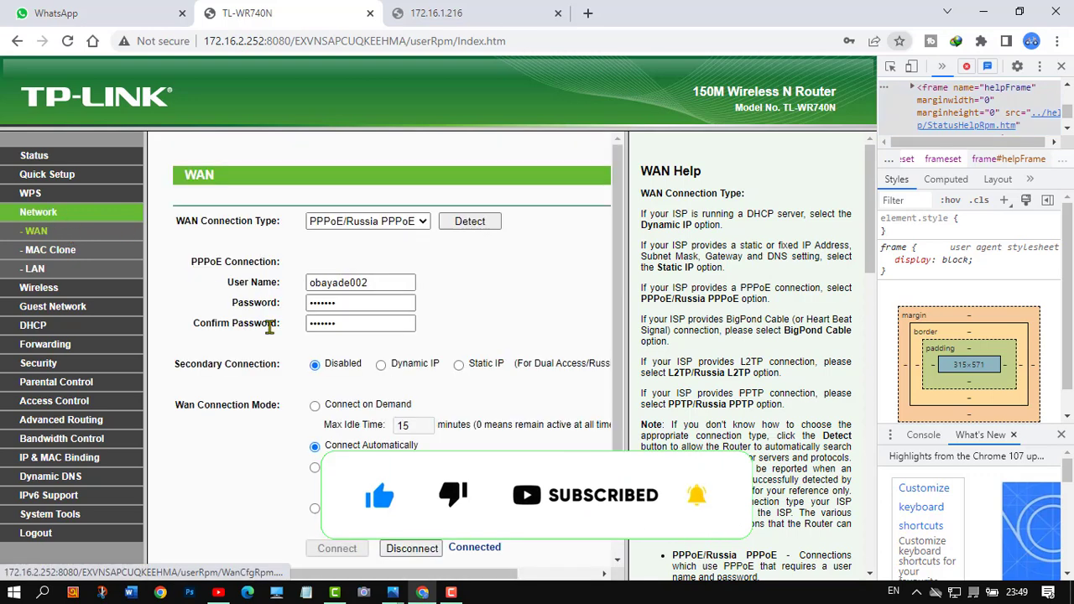
pyautogui.click(424, 222)
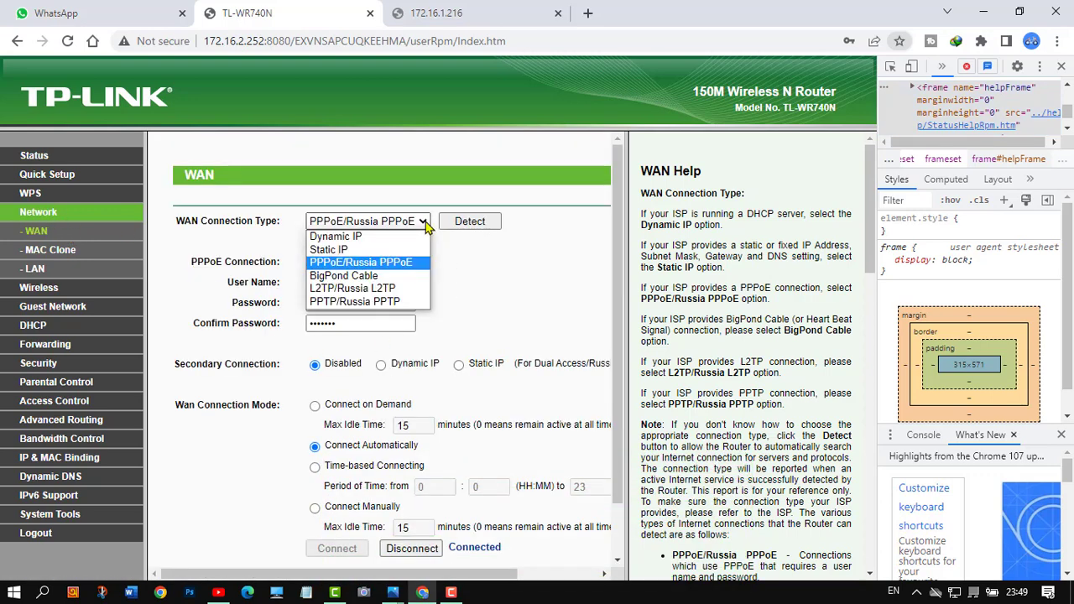
pyautogui.click(344, 263)
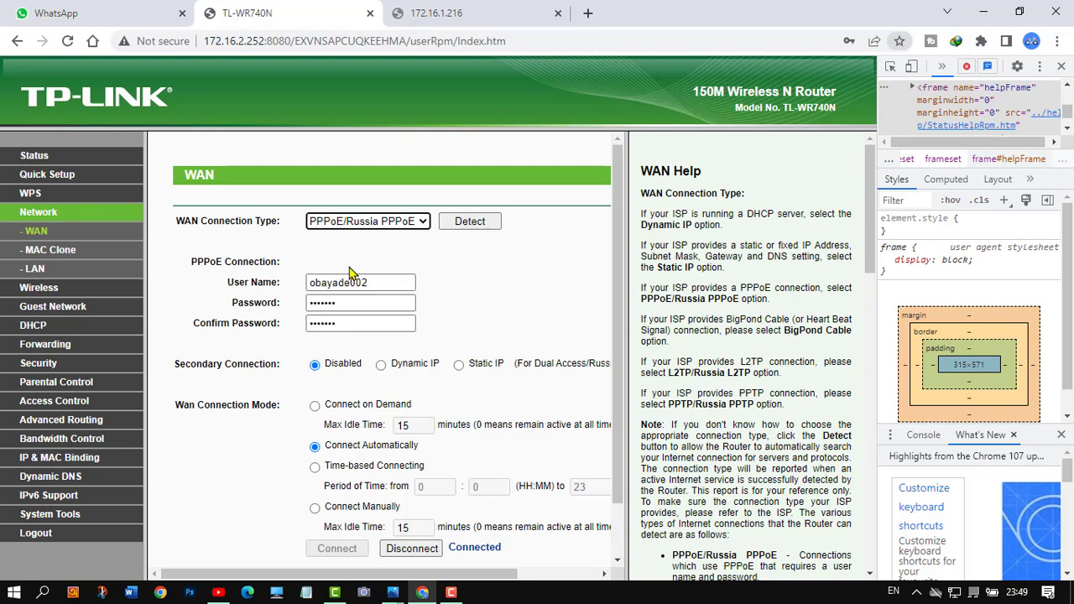
pyautogui.moveTo(366, 282); pyautogui.dragTo(309, 286)
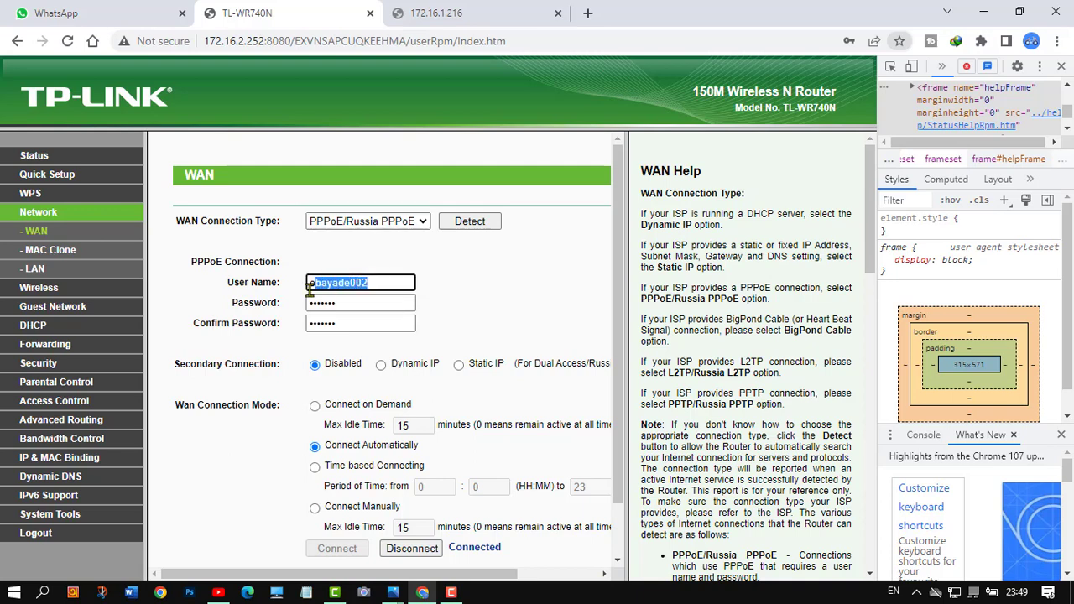
pyautogui.click(382, 278)
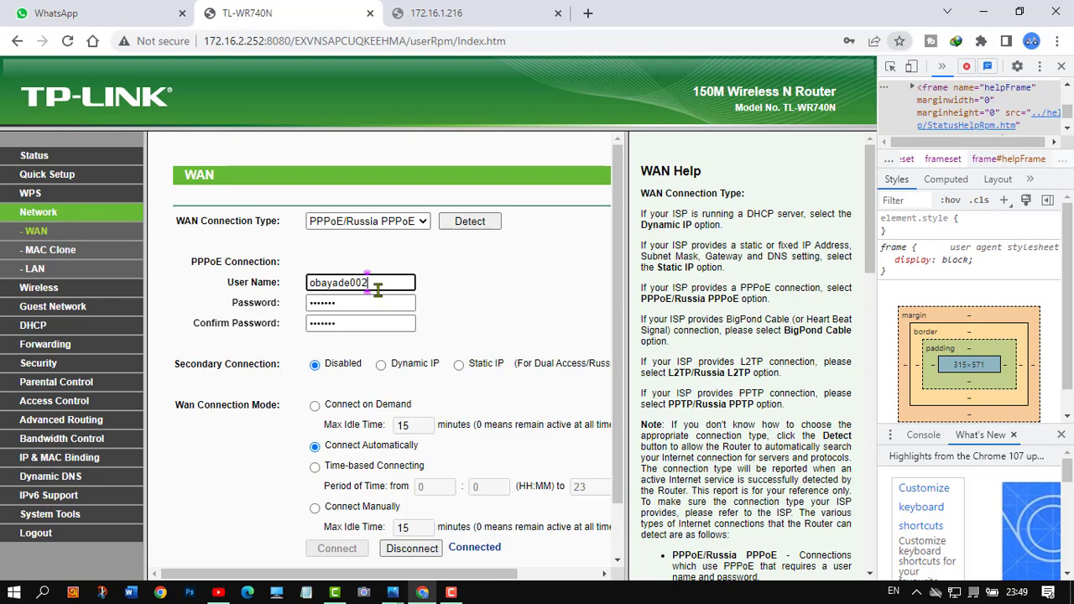
pyautogui.moveTo(342, 303); pyautogui.dragTo(319, 304)
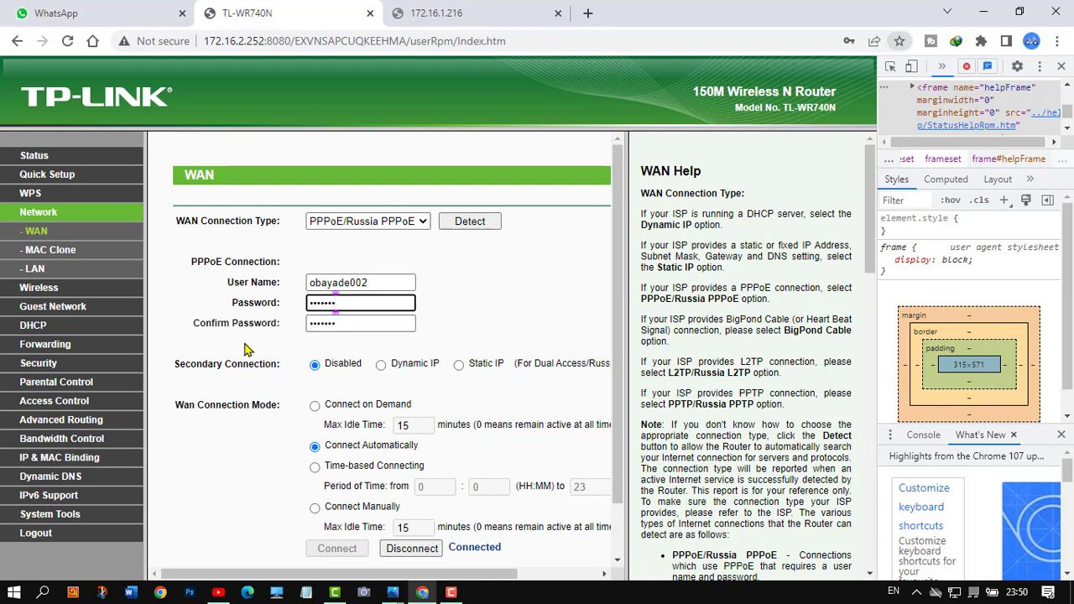
pyautogui.moveTo(344, 302); pyautogui.dragTo(304, 305)
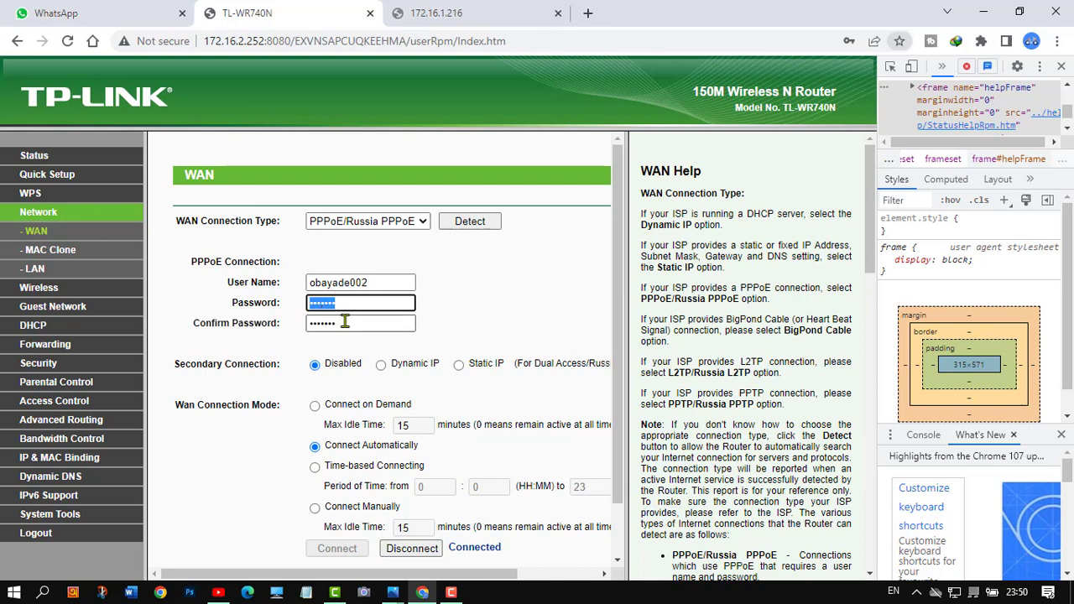
pyautogui.click(341, 325)
pyautogui.scroll(-2, 394, 277)
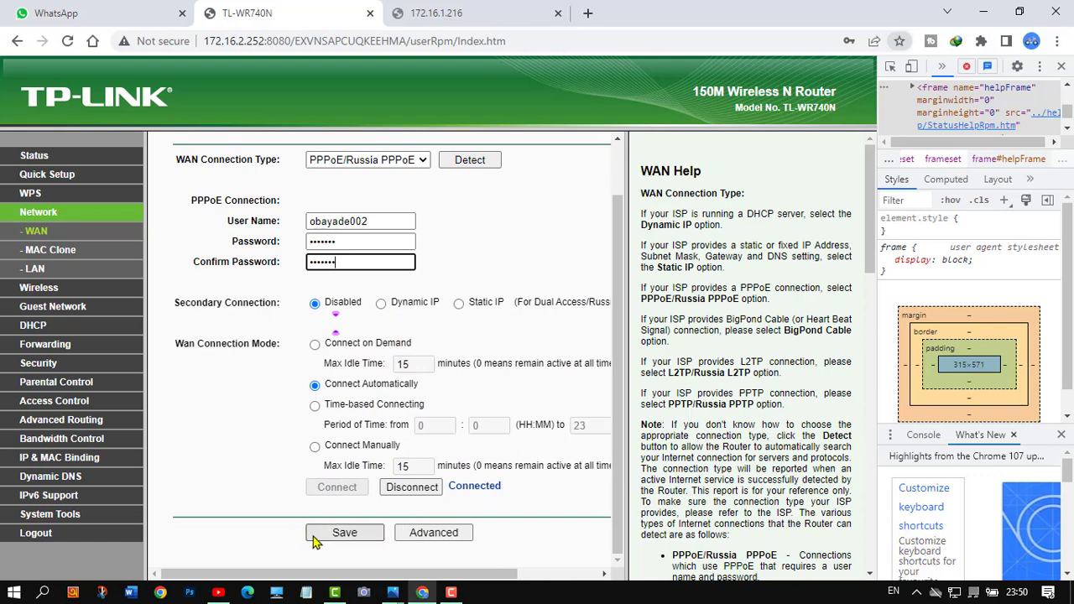
pyautogui.click(326, 542)
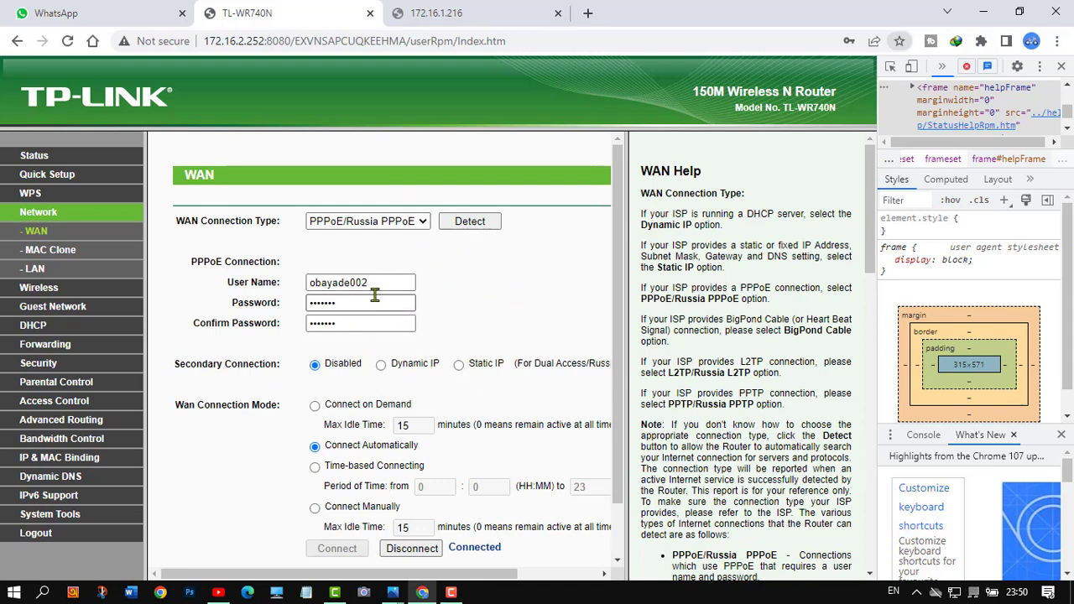
# Close DevTools and go to Wireless > Wireless Security
pyautogui.click(1062, 66)
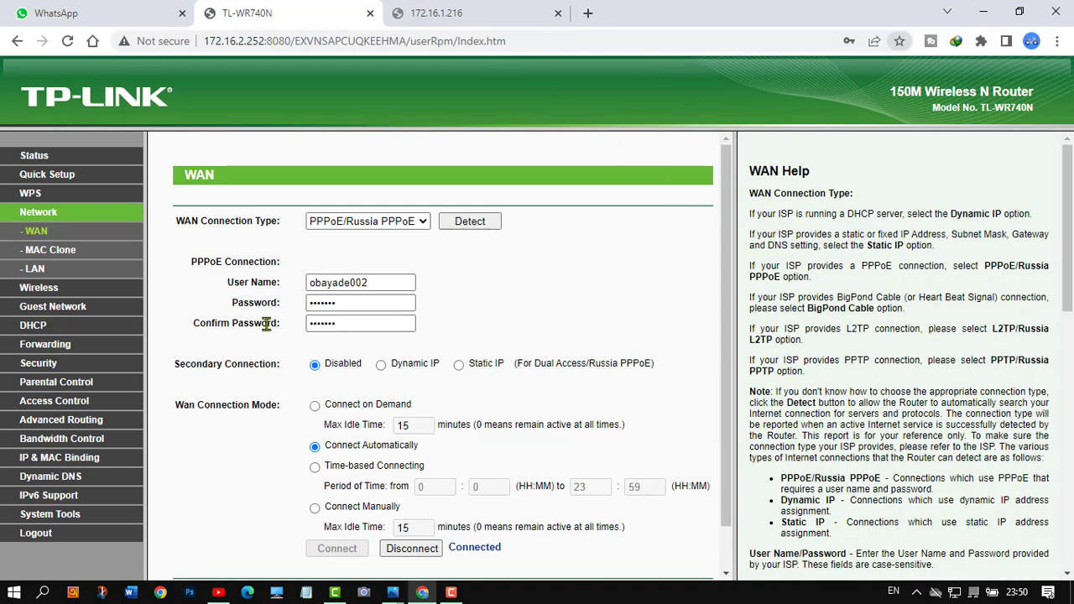
pyautogui.scroll(-1, 205, 336)
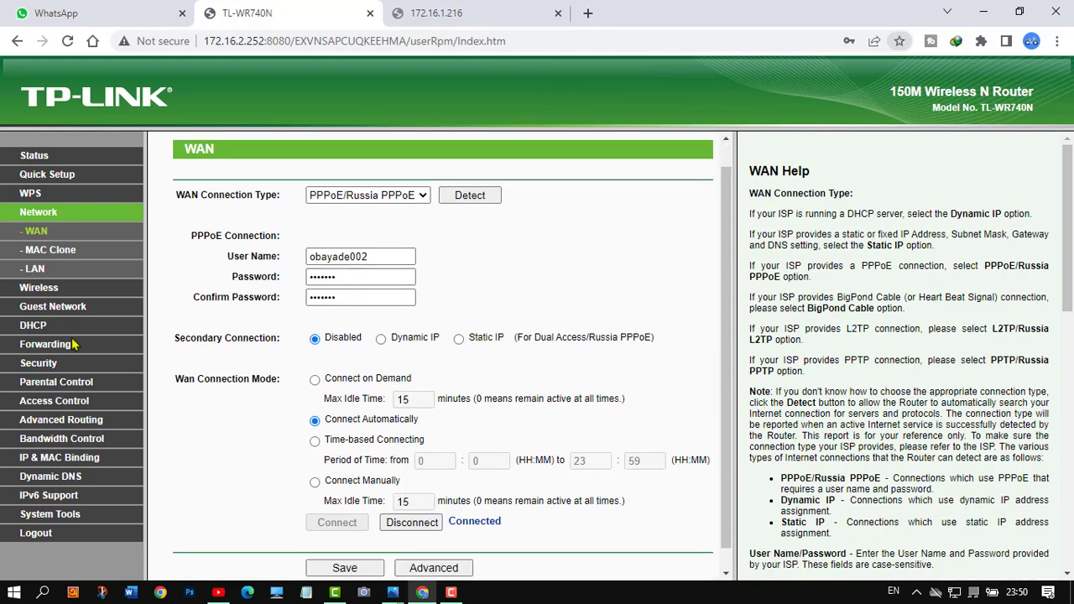
pyautogui.click(50, 292)
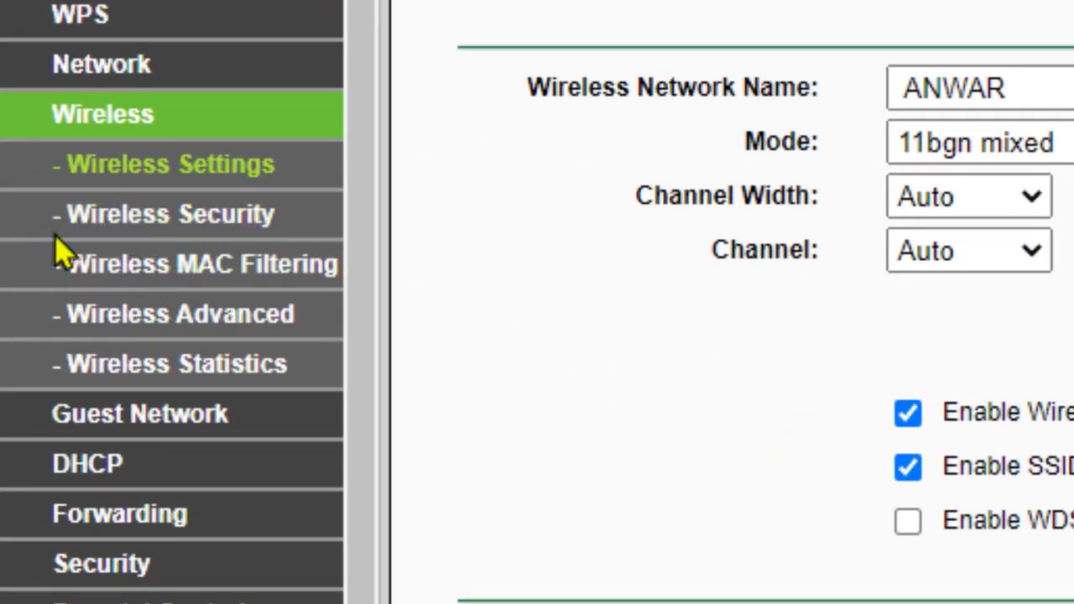
pyautogui.click(181, 225)
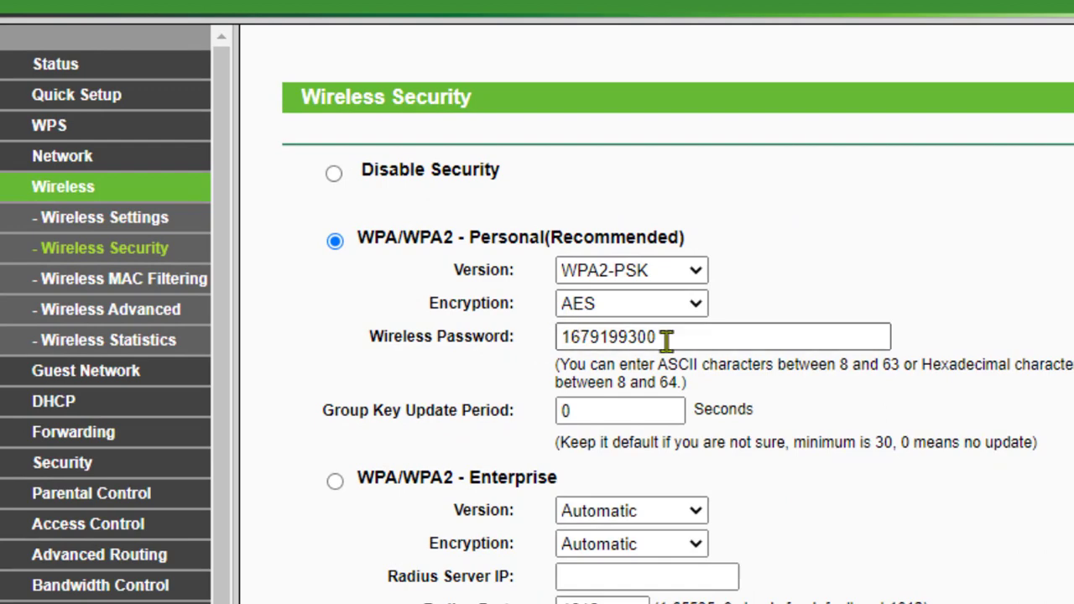
# Highlight the WPA2-PSK Wi-Fi password and scroll through the security form
pyautogui.moveTo(677, 338); pyautogui.dragTo(550, 342)
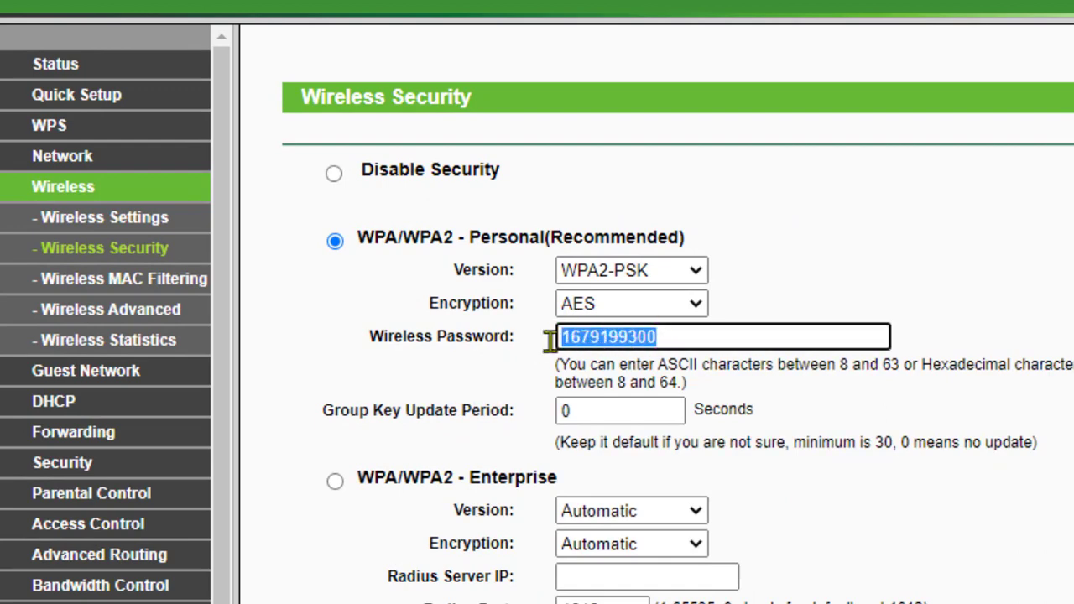
pyautogui.click(690, 334)
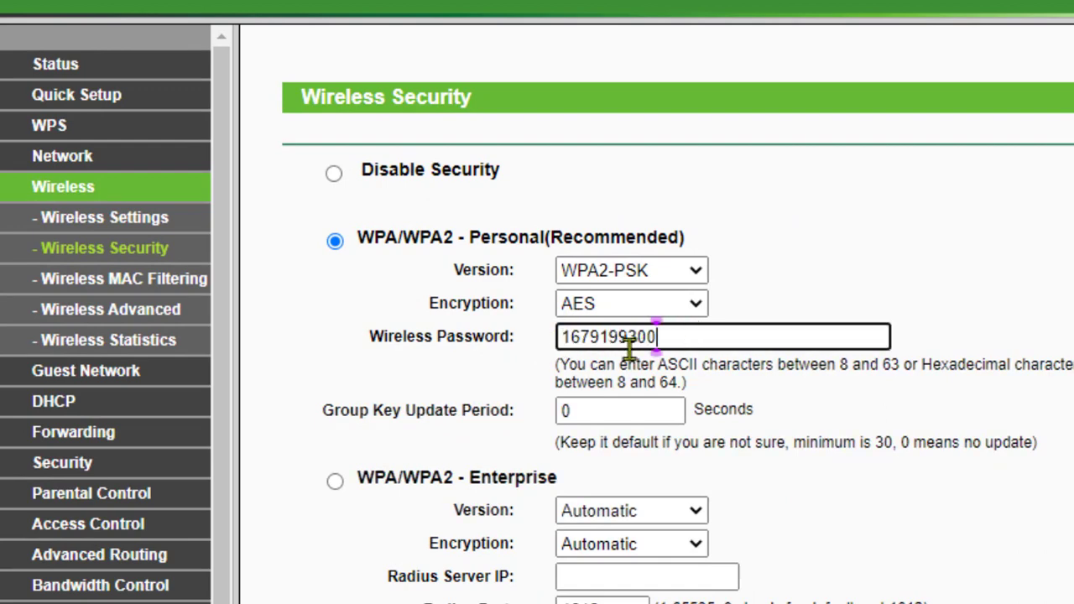
pyautogui.scroll(-1, 681, 341)
pyautogui.scroll(-3, 701, 343)
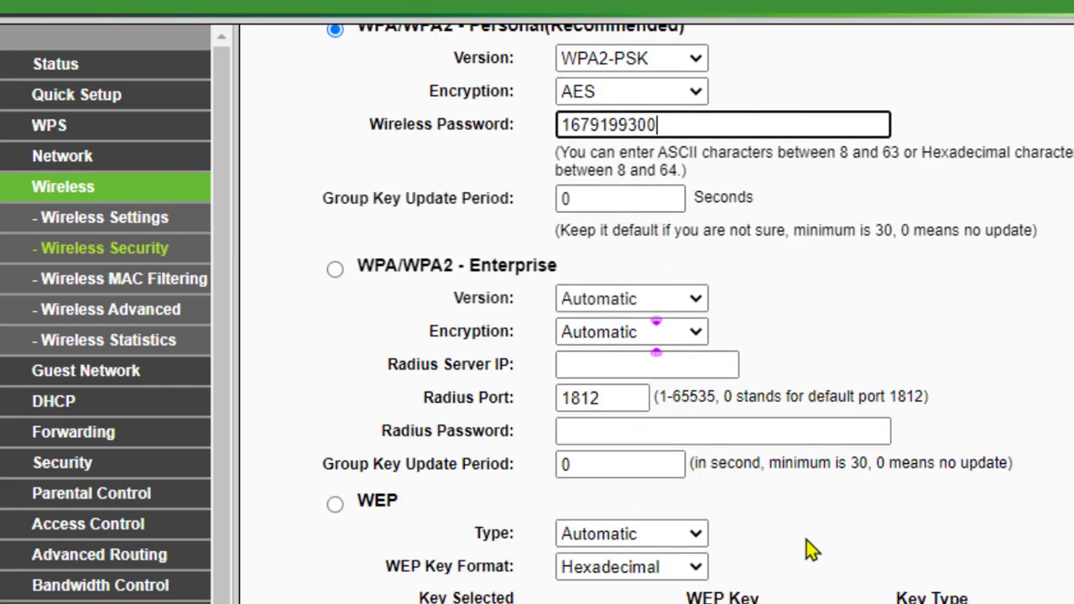
pyautogui.scroll(4, 575, 312)
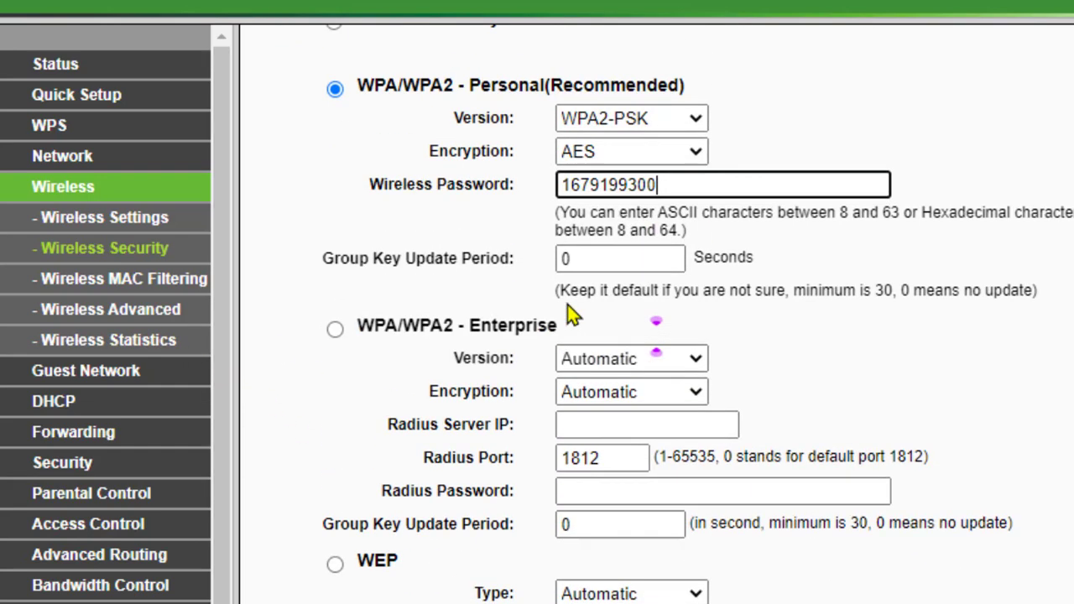
# Return to Wireless Settings and highlight the wireless network name
pyautogui.click(105, 227)
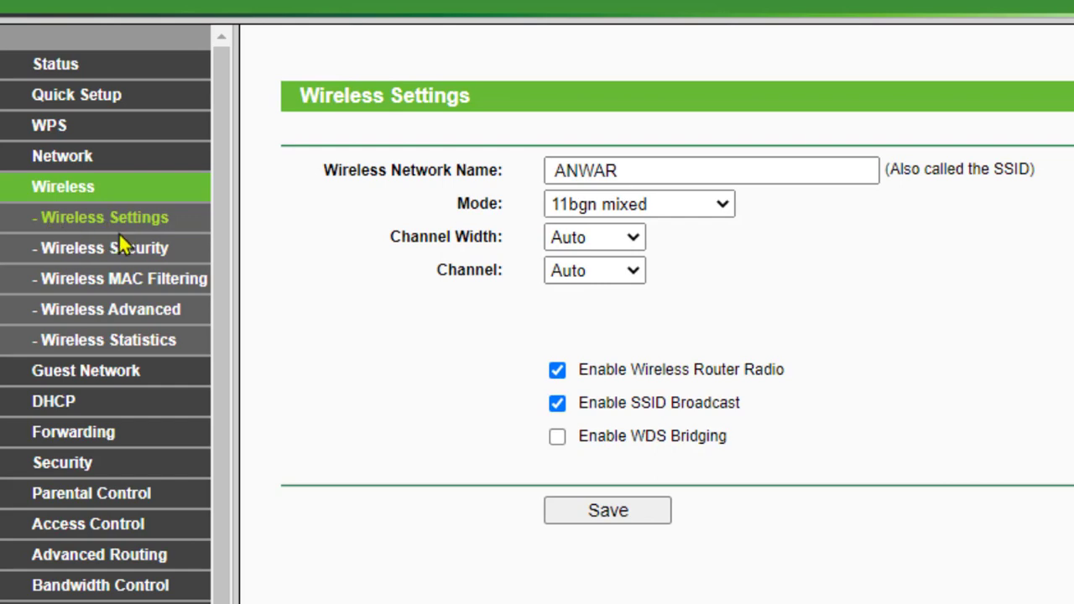
pyautogui.doubleClick(658, 173)
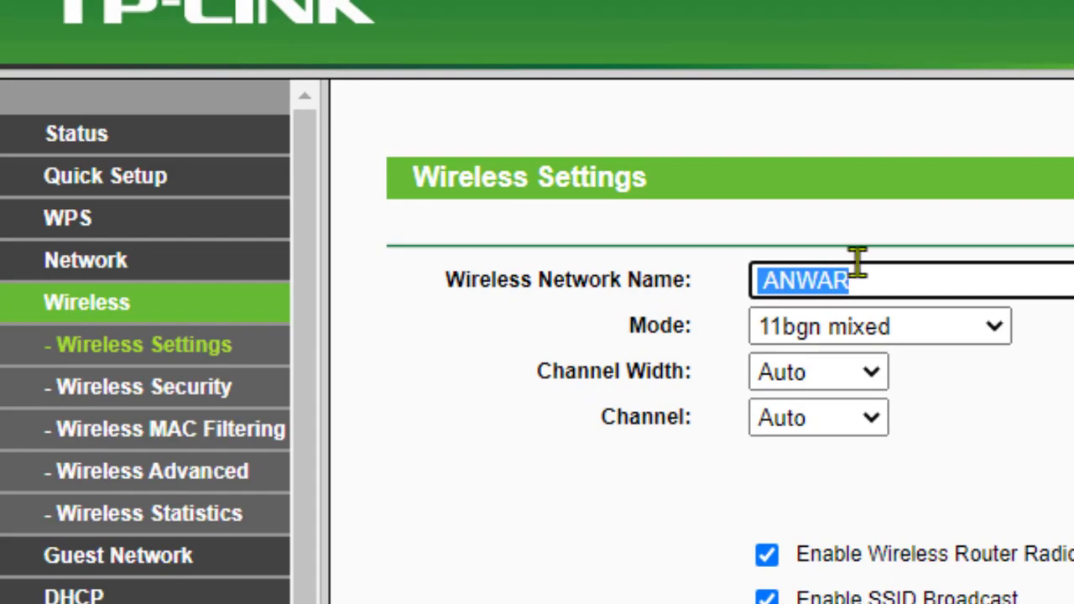
pyautogui.click(850, 275)
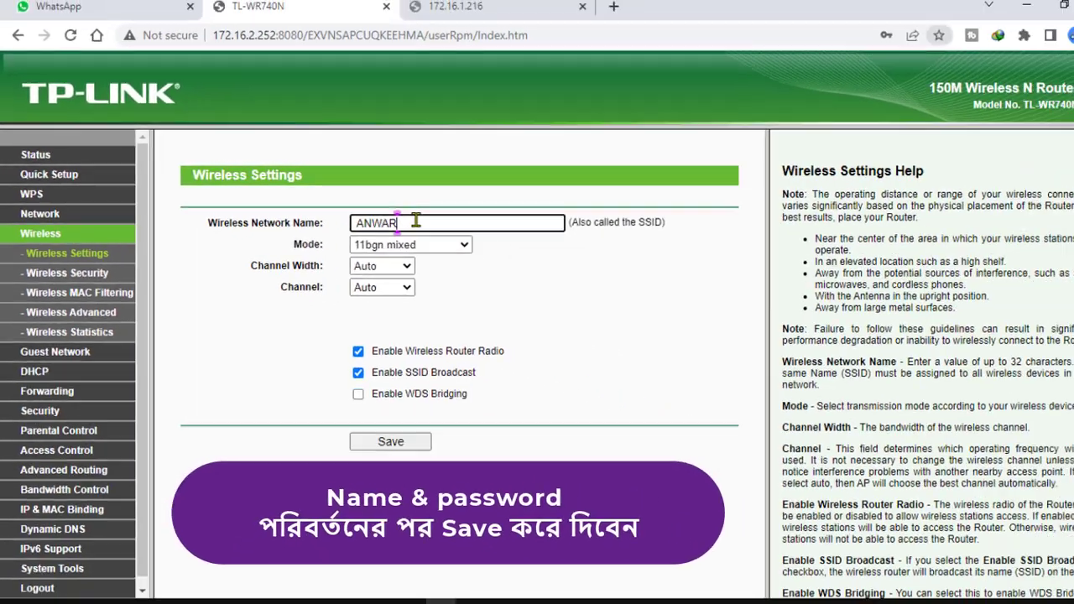
pyautogui.moveTo(415, 220); pyautogui.dragTo(346, 237)
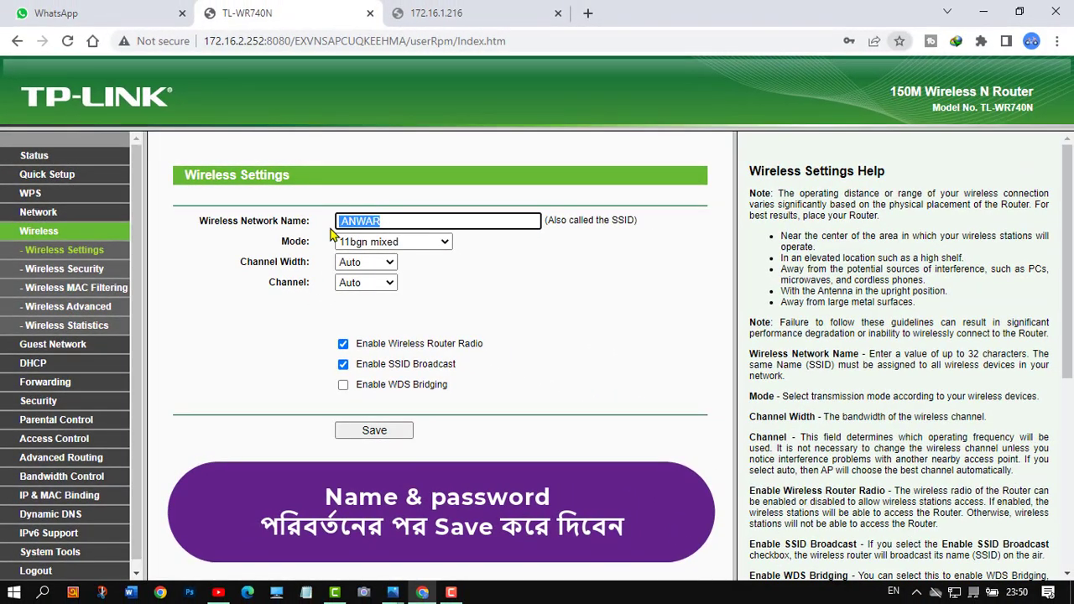
pyautogui.click(408, 224)
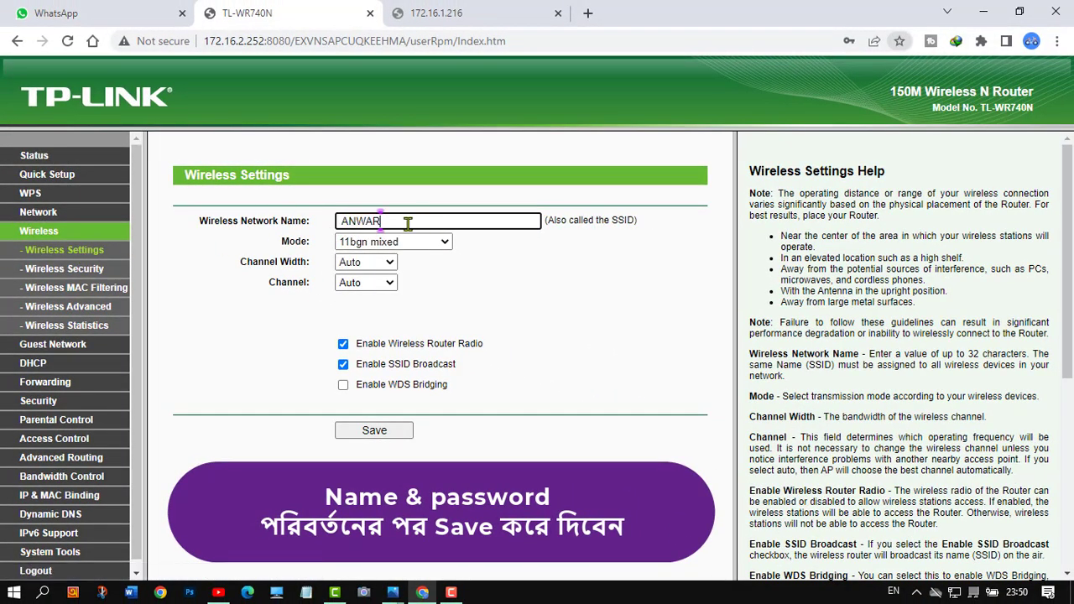
# Reopen Wireless Security, highlight the Wi-Fi password again, and scroll down
pyautogui.click(62, 272)
pyautogui.moveTo(413, 324); pyautogui.dragTo(325, 330)
pyautogui.click(420, 326)
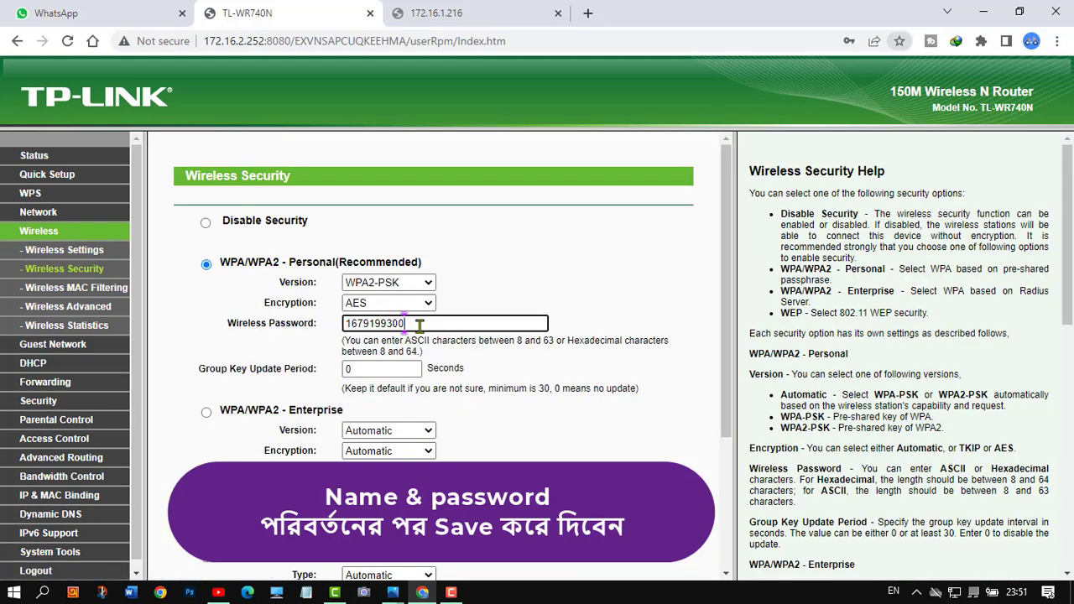
pyautogui.scroll(-2, 463, 369)
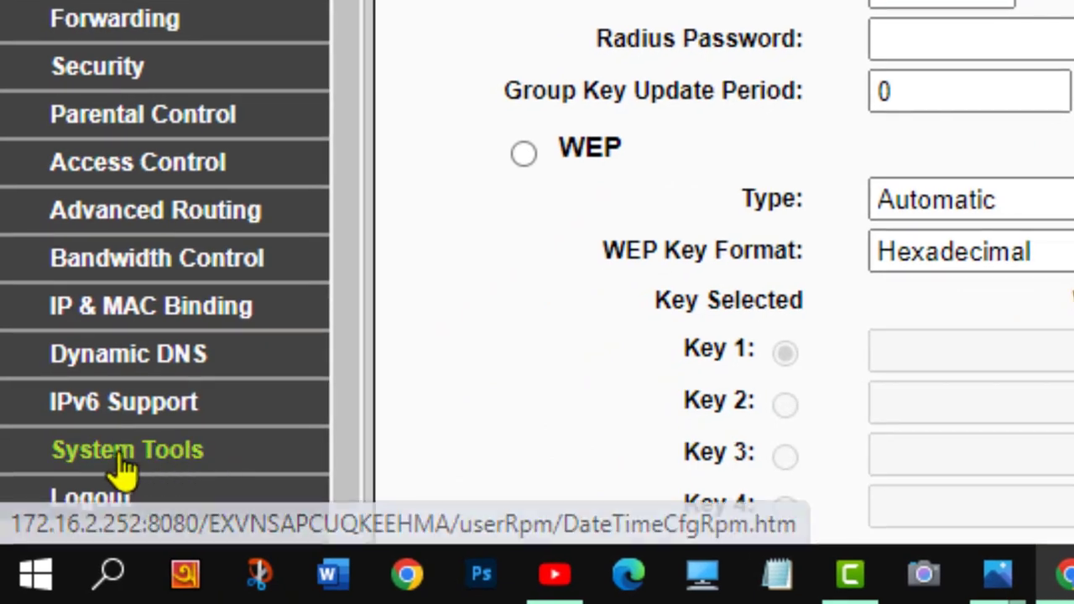
# Go to System Tools > Password to reach the admin login change form
pyautogui.click(73, 514)
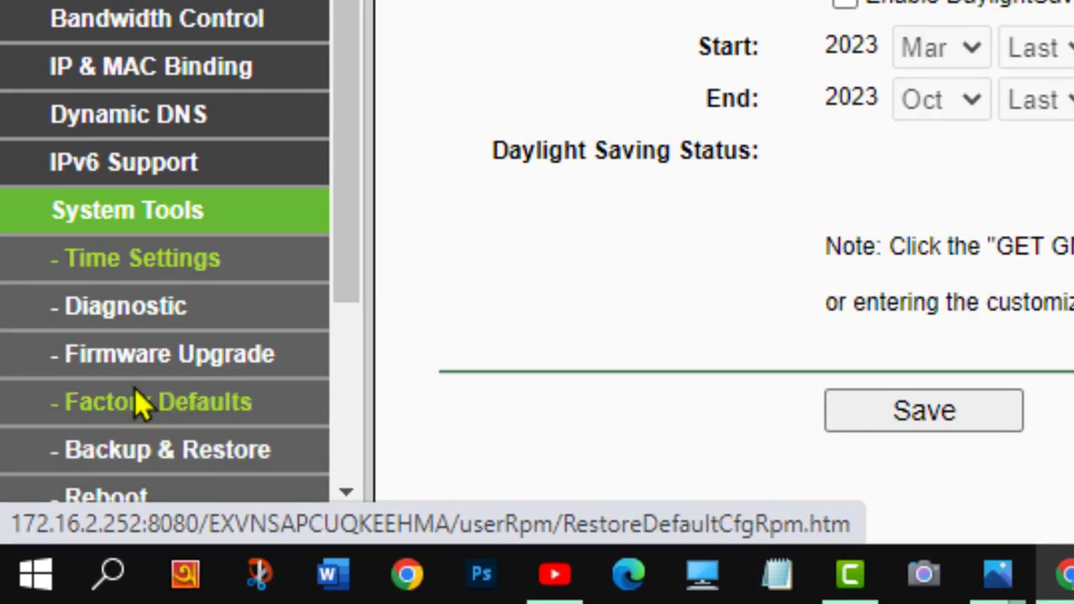
pyautogui.scroll(-3, 168, 412)
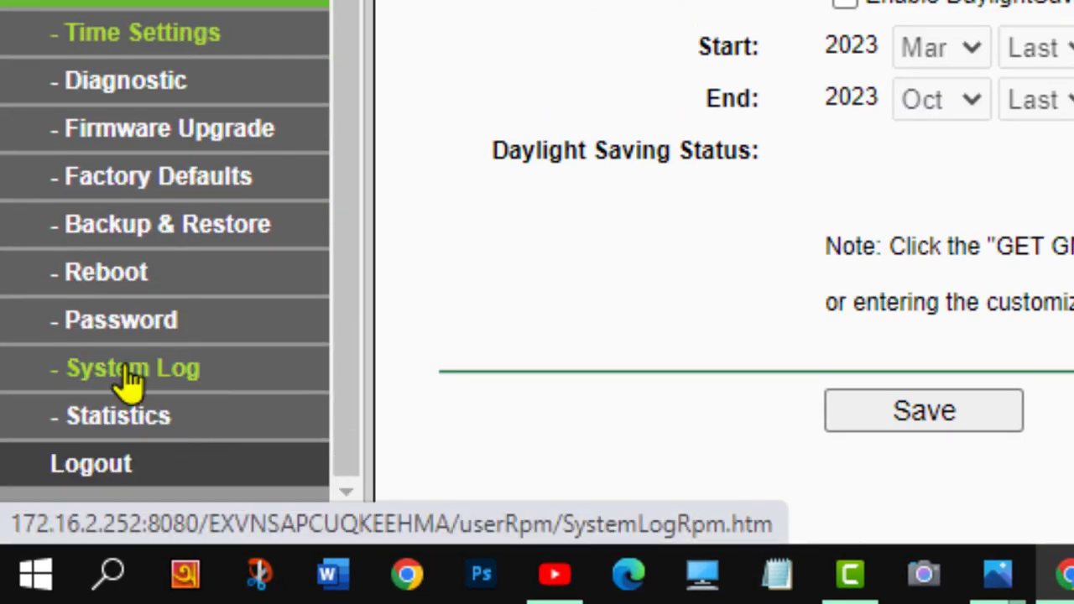
pyautogui.click(95, 330)
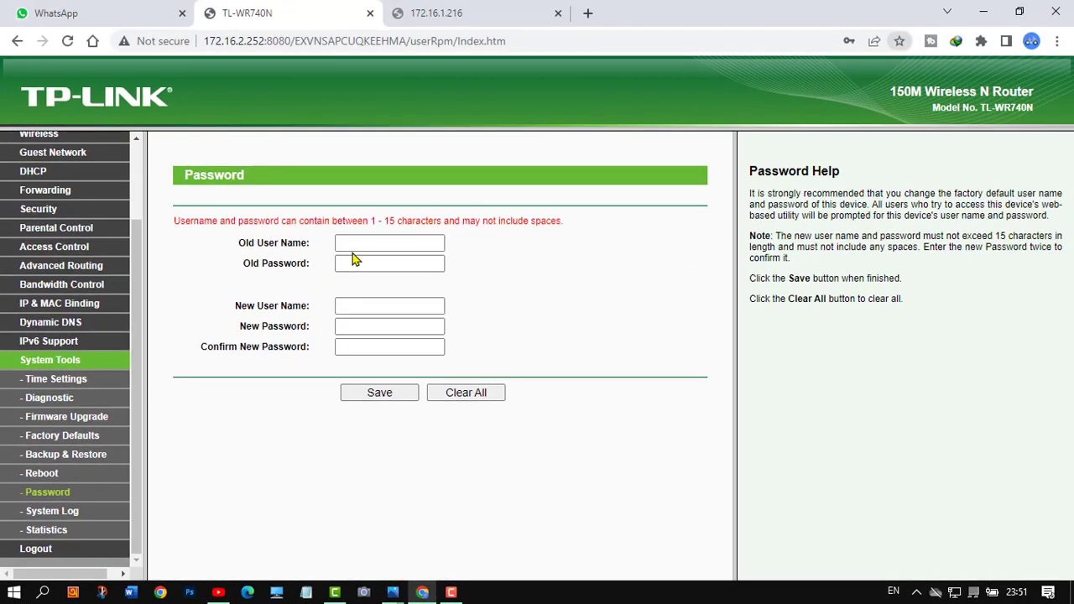
pyautogui.click(351, 243)
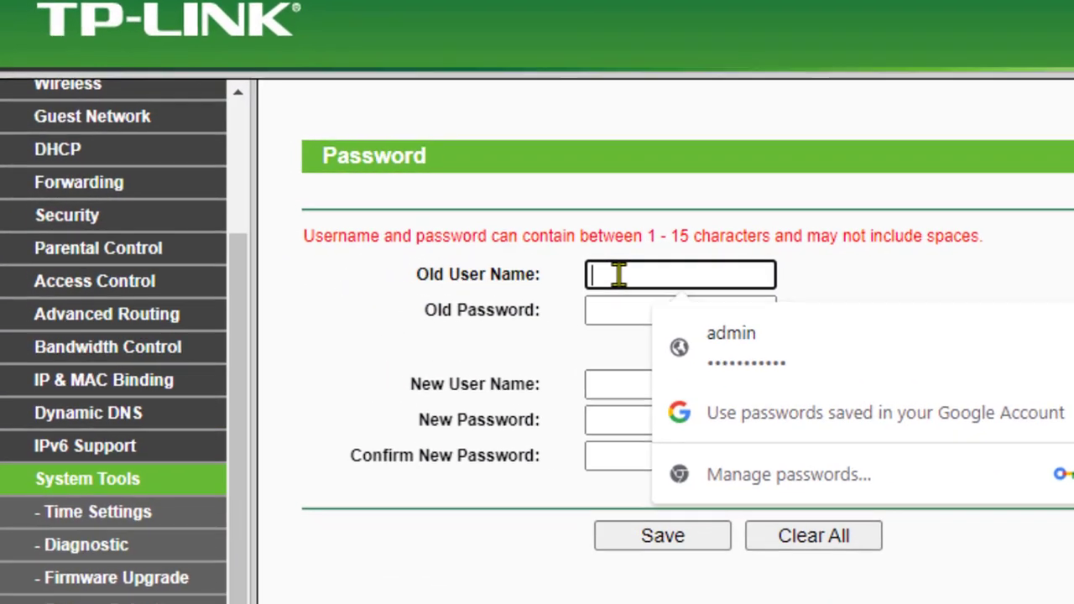
pyautogui.write('admin')
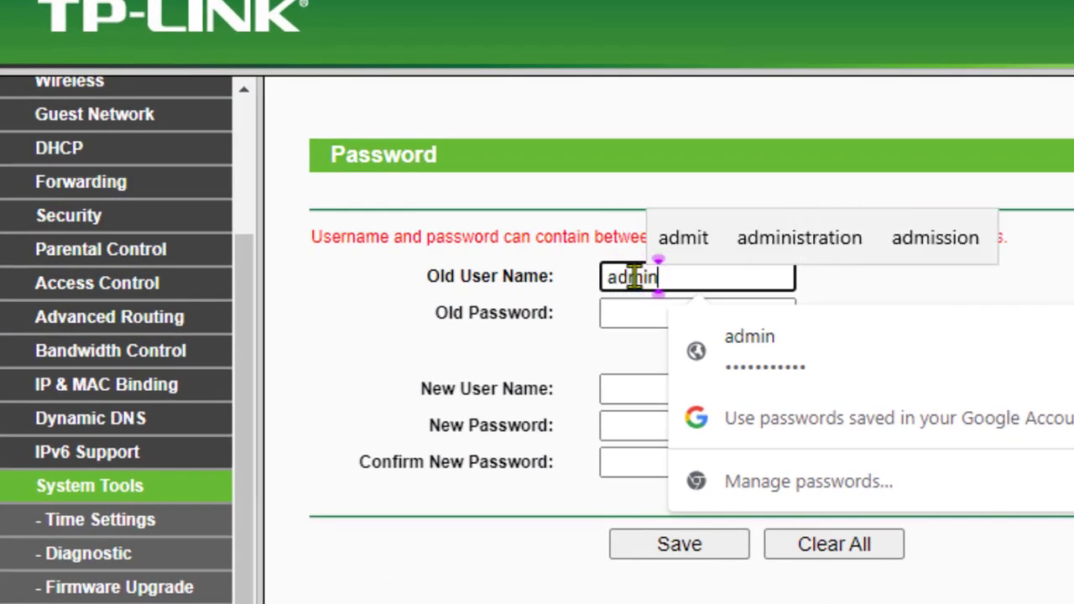
pyautogui.press('Tab')
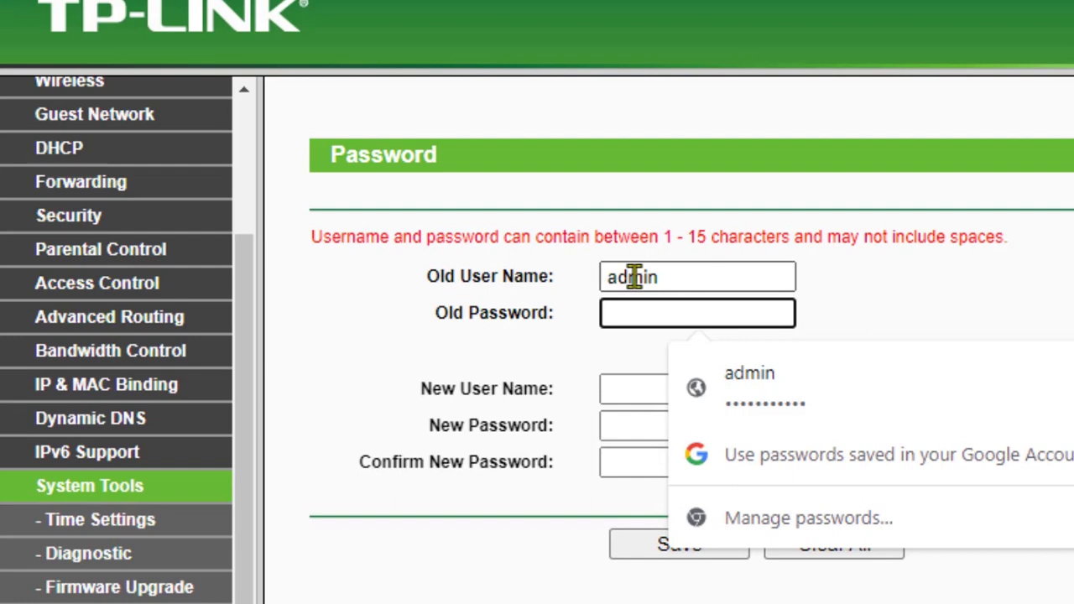
pyautogui.write('ad')
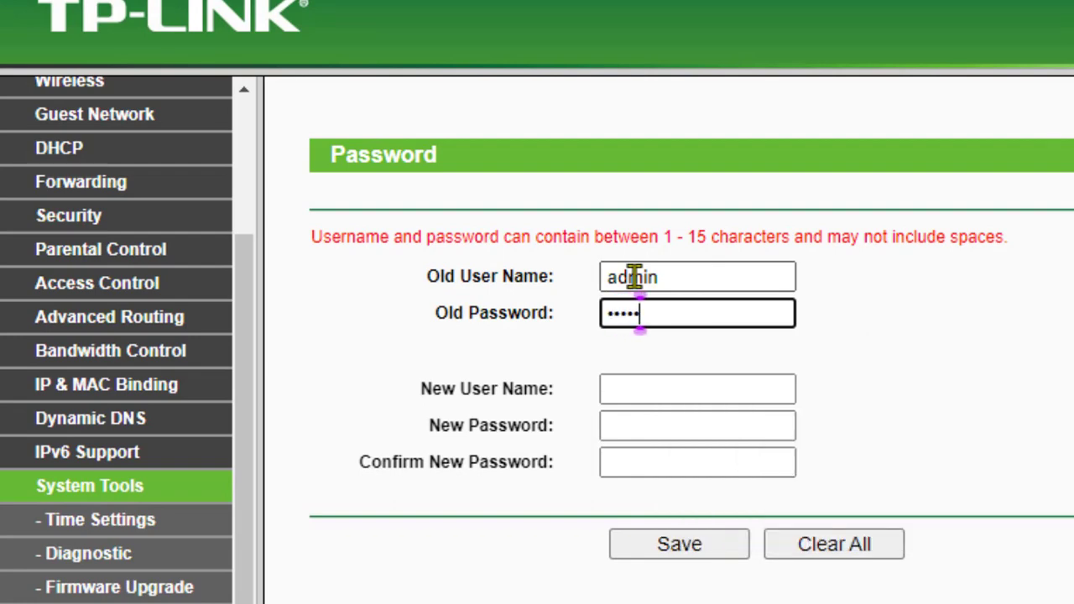
pyautogui.click(642, 387)
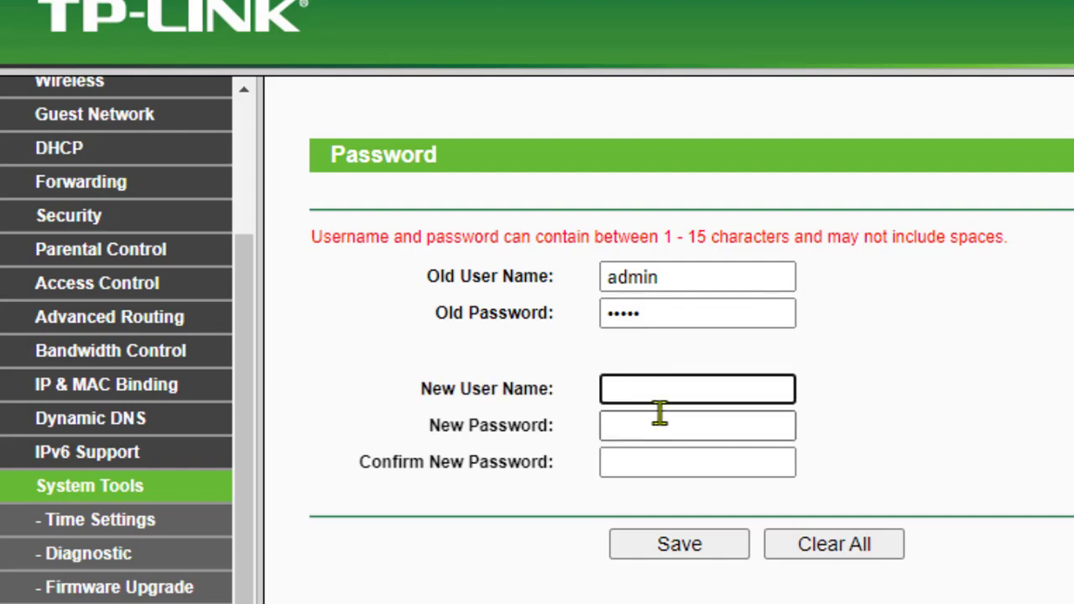
pyautogui.click(674, 306)
pyautogui.press('BackSpace')
pyautogui.press('BackSpace')
pyautogui.press('BackSpace')
pyautogui.press('BackSpace')
pyautogui.press('BackSpace')
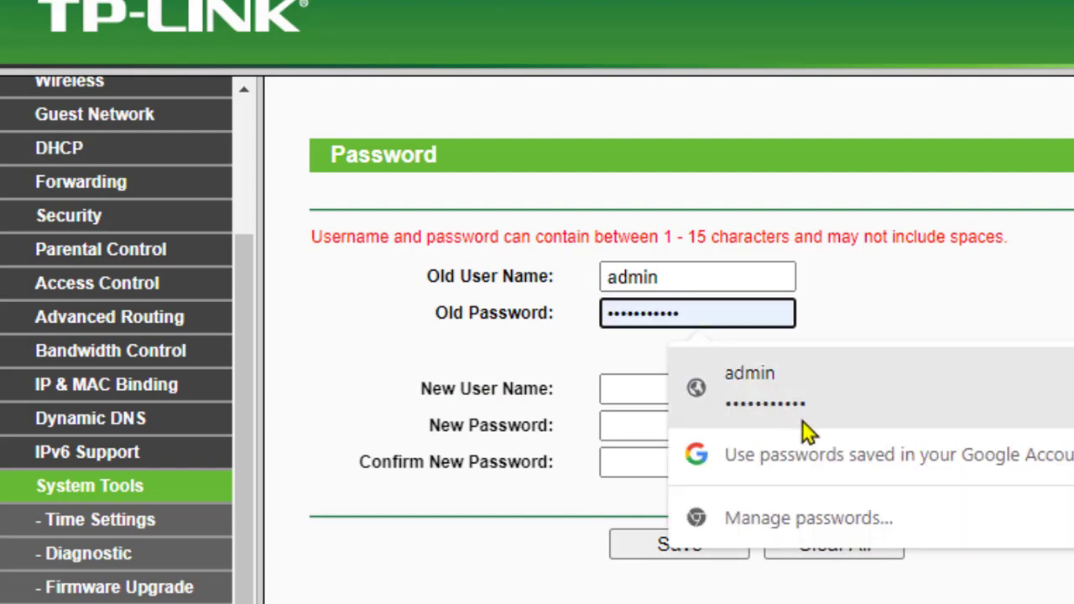
pyautogui.click(755, 411)
pyautogui.click(723, 391)
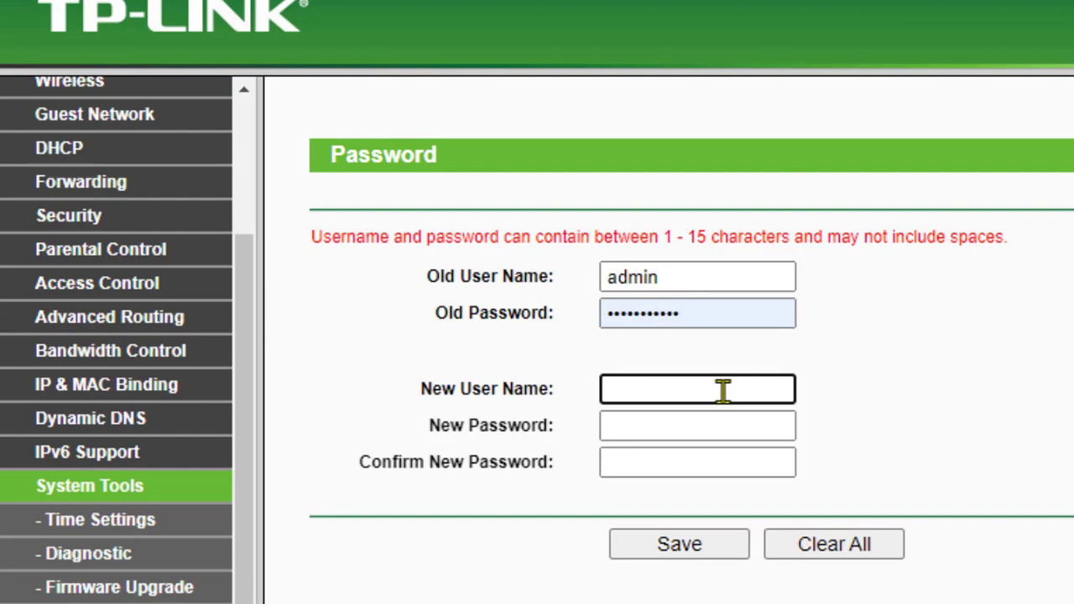
pyautogui.write('admin')
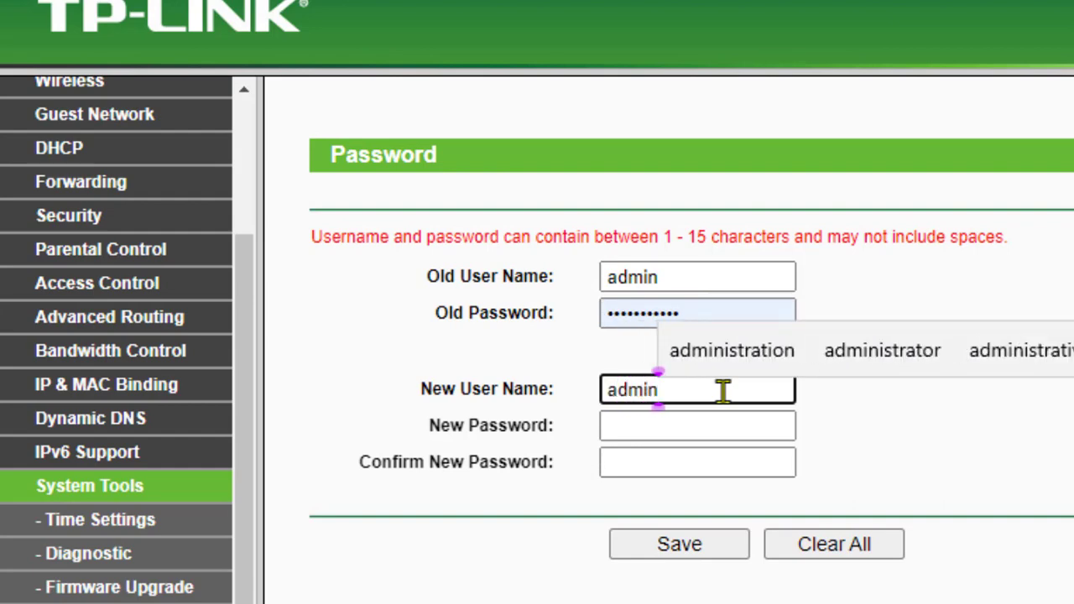
pyautogui.click(682, 426)
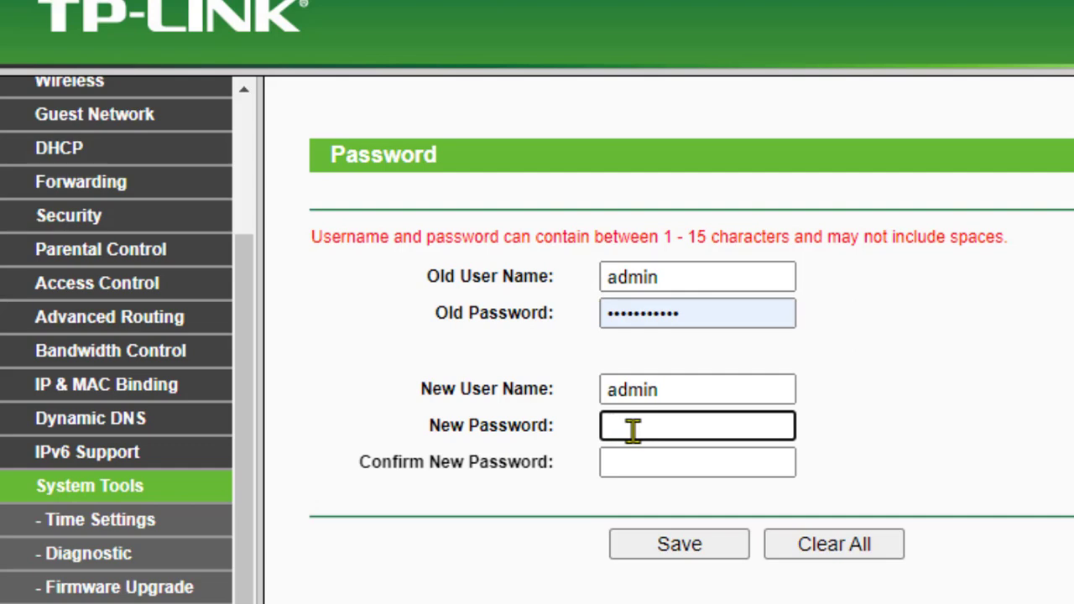
pyautogui.moveTo(710, 313); pyautogui.dragTo(596, 327)
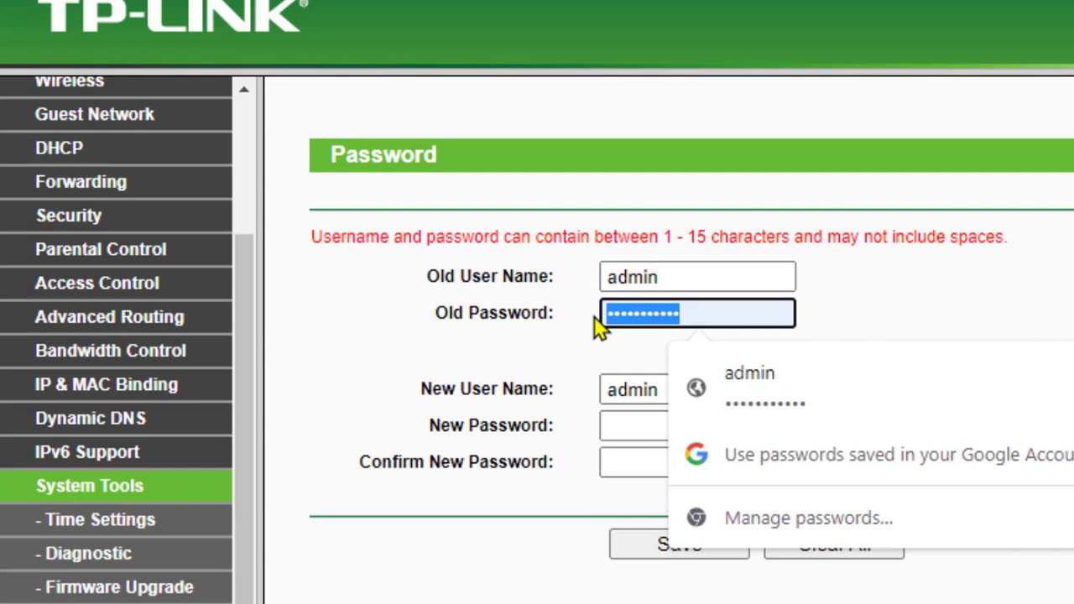
pyautogui.click(641, 429)
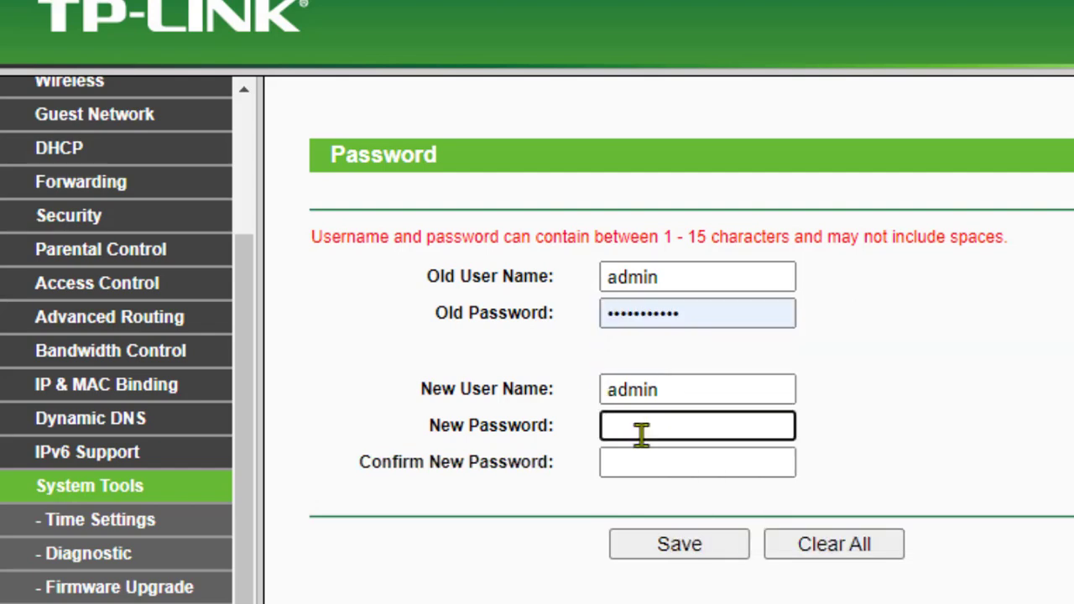
pyautogui.hotkey('ctrl', 'v')
pyautogui.click(650, 467)
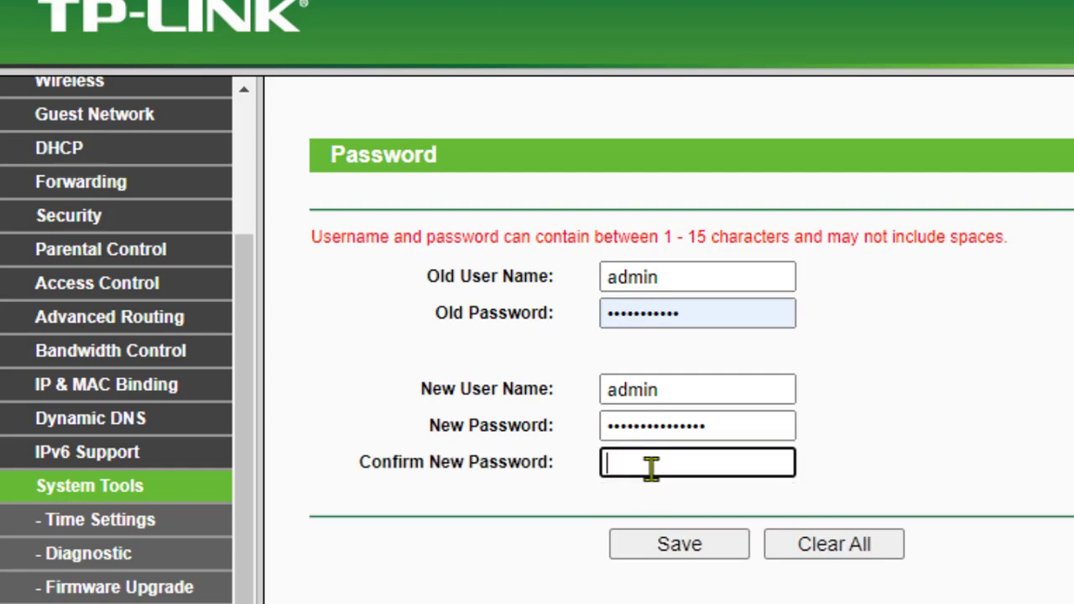
pyautogui.hotkey('ctrl', 'v')
pyautogui.click(652, 541)
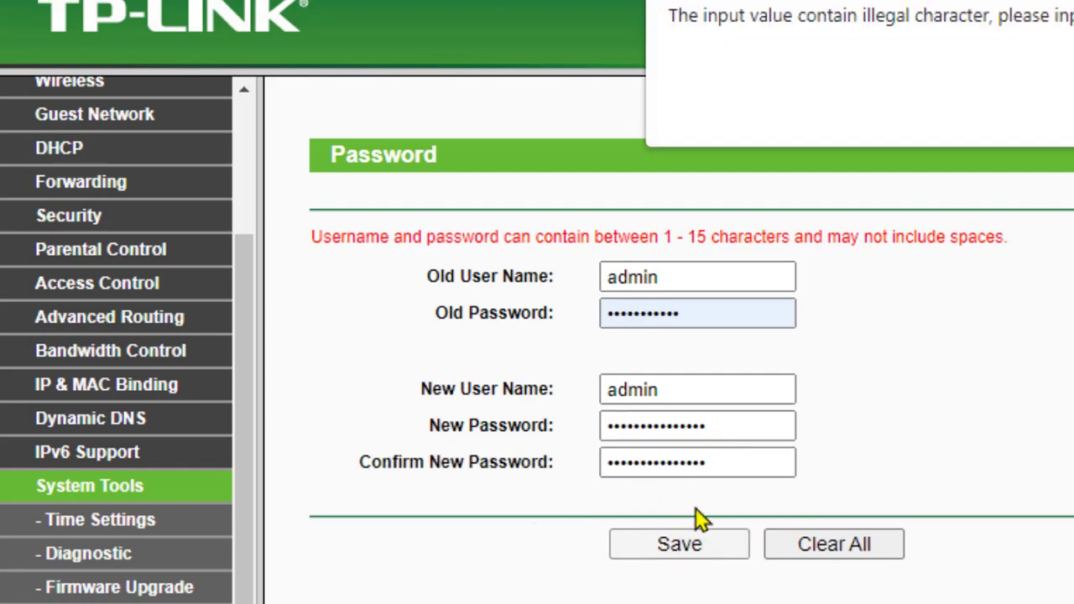
pyautogui.press('Return')
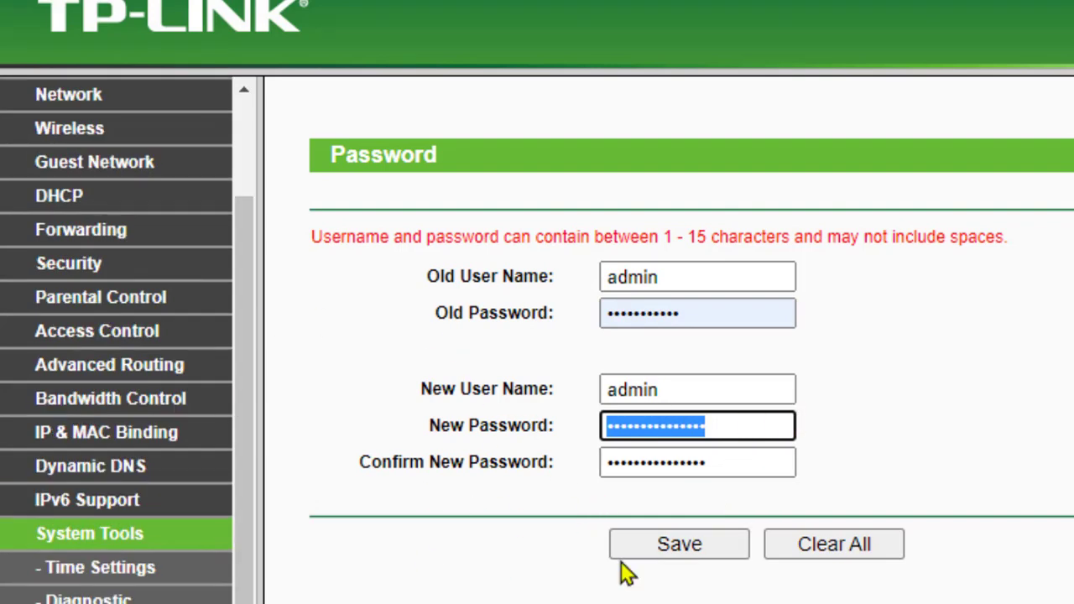
pyautogui.click(832, 546)
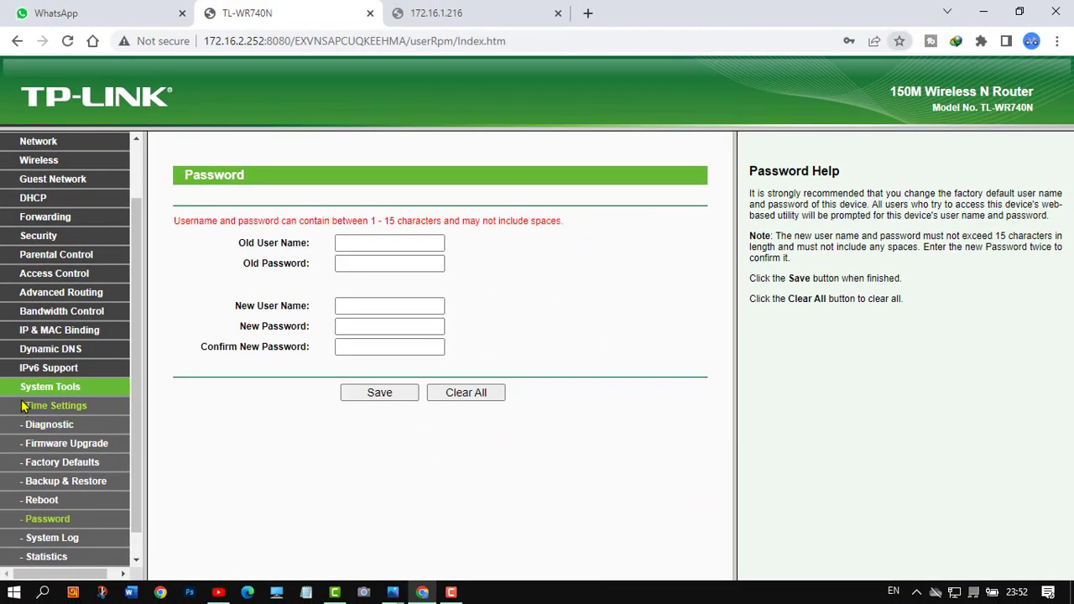
# Leave the Password page via IPv6 Support, load Quick Setup, then switch to another taskbar app
pyautogui.click(617, 320)
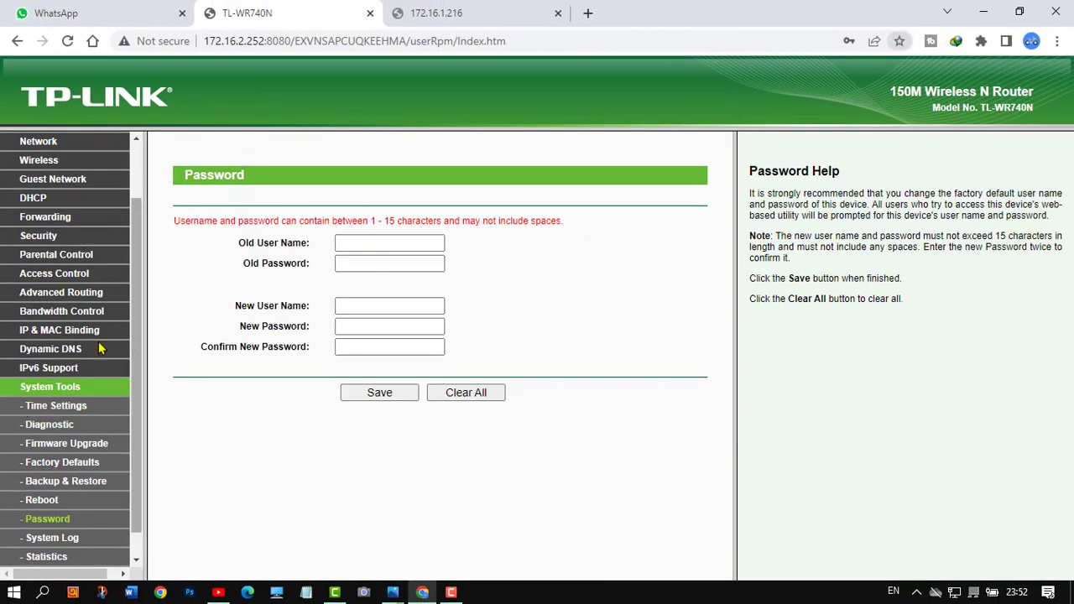
pyautogui.click(65, 372)
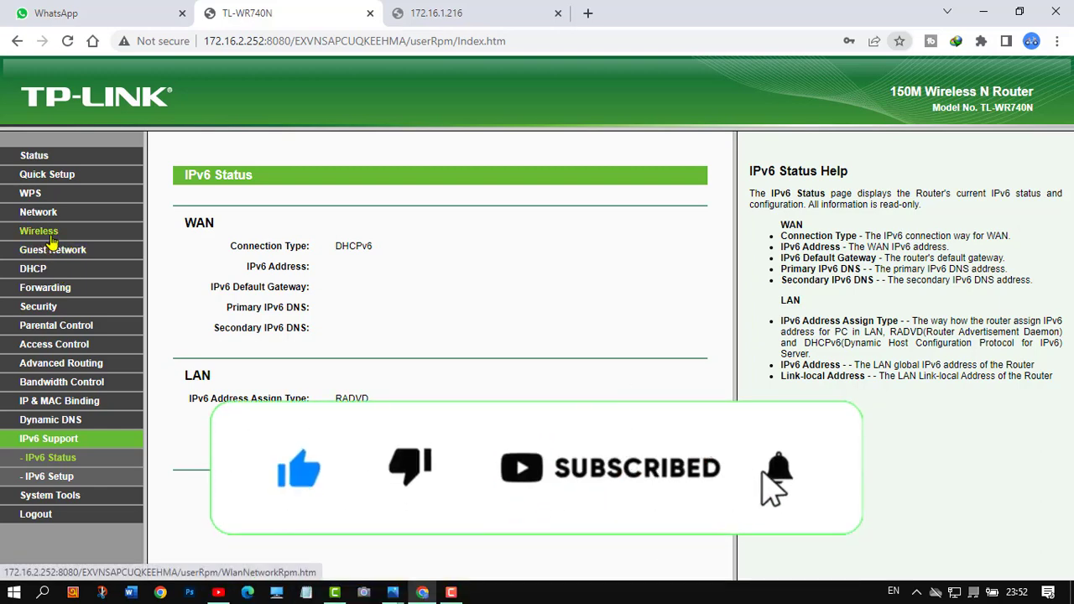
pyautogui.click(50, 176)
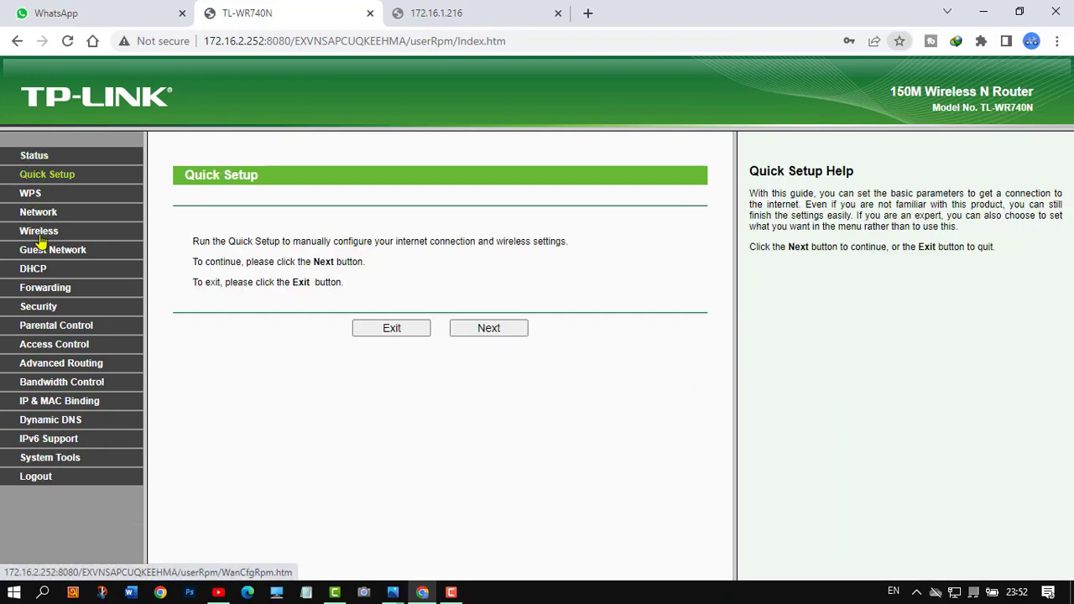
pyautogui.click(454, 595)
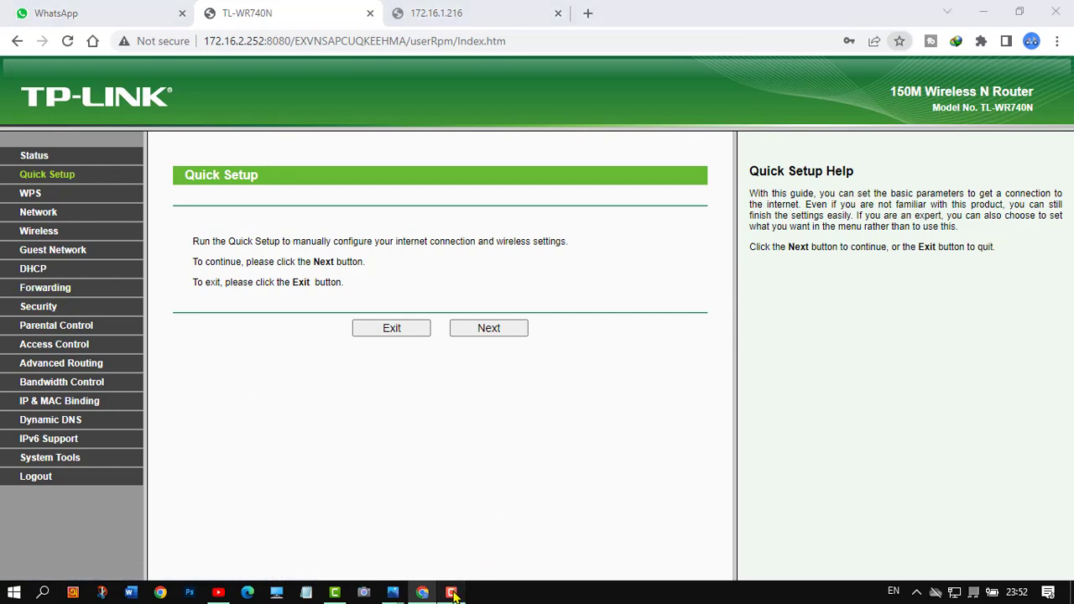